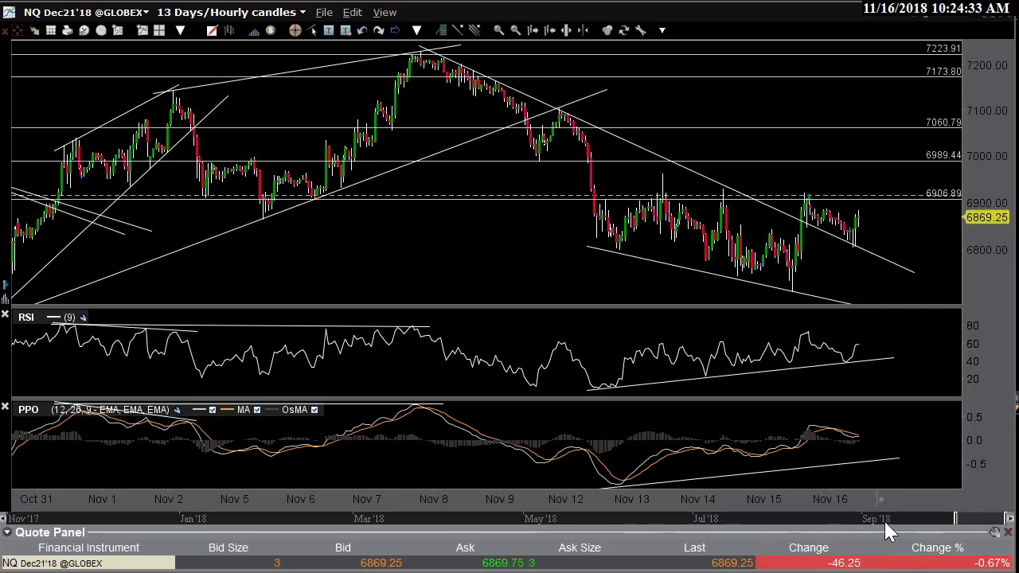
# Raise the end of the latest PPO trendline to the current PPO line and show 21 days of hourly candles.
pyautogui.moveTo(955, 517); pyautogui.dragTo(837, 520)
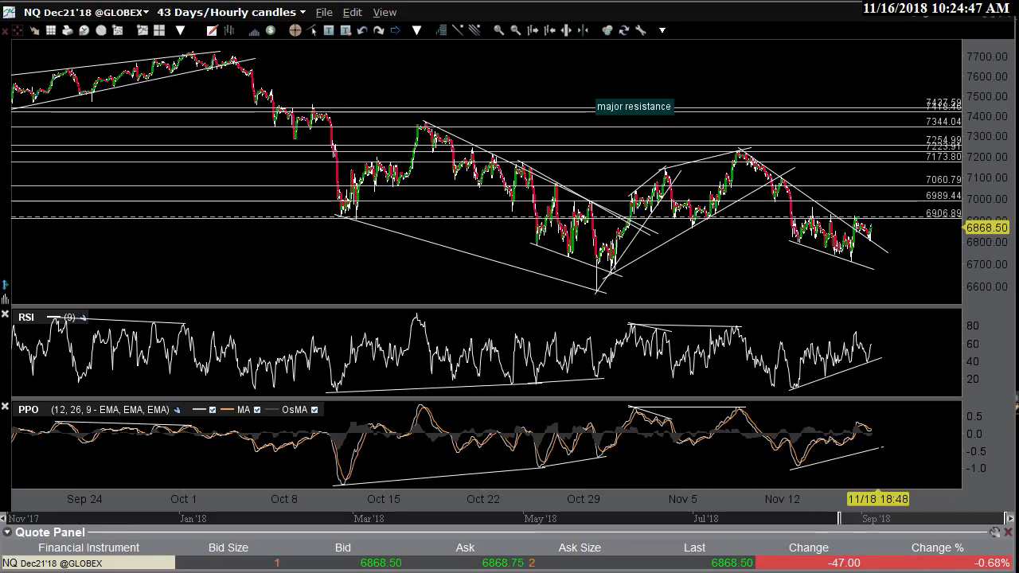
pyautogui.moveTo(883, 450); pyautogui.dragTo(881, 428)
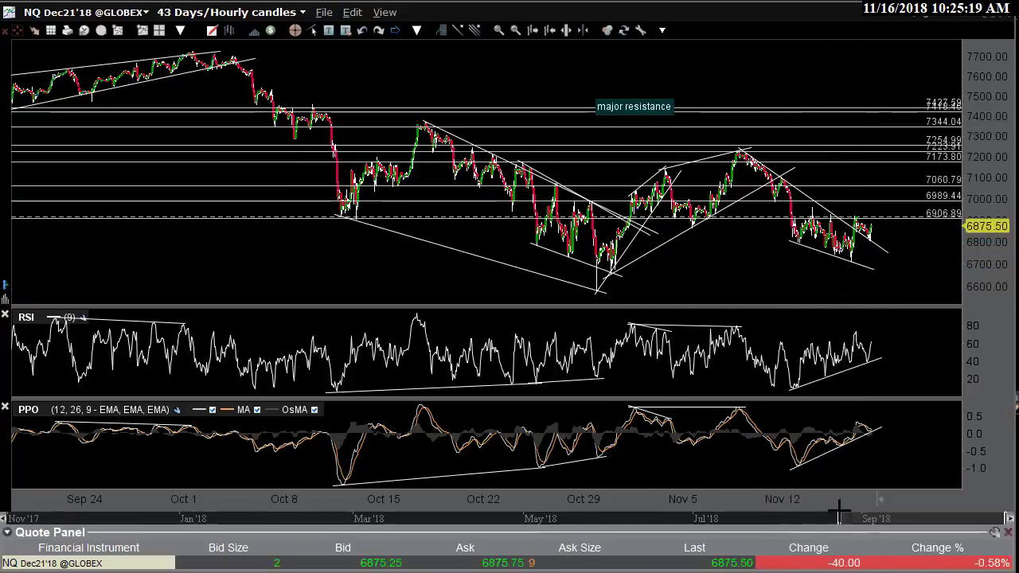
pyautogui.moveTo(841, 524); pyautogui.dragTo(926, 521)
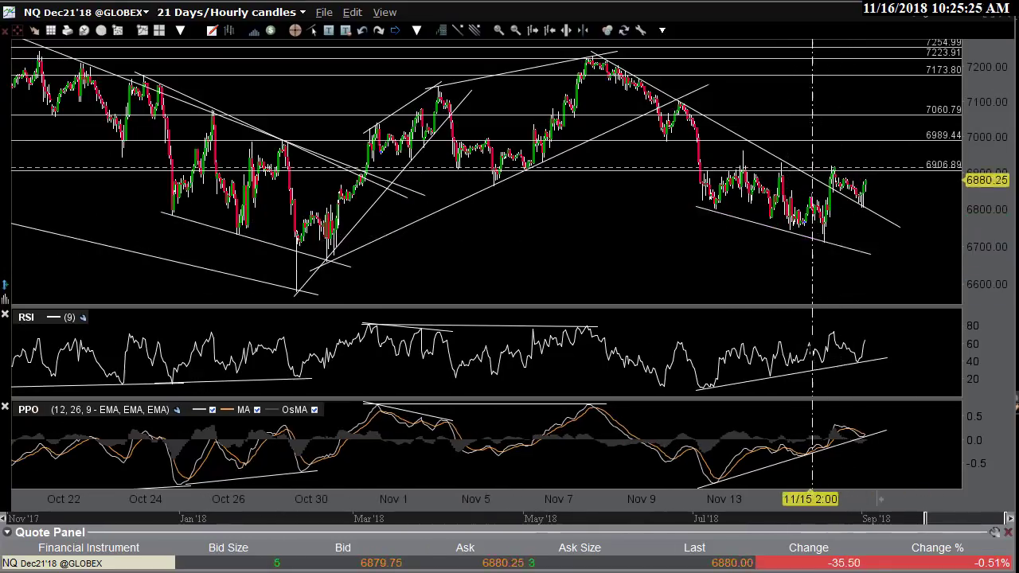
# Circle the 6906.89 level label and highlight that level with a thick cyan line across the NQ price chart.
pyautogui.moveTo(834, 184)
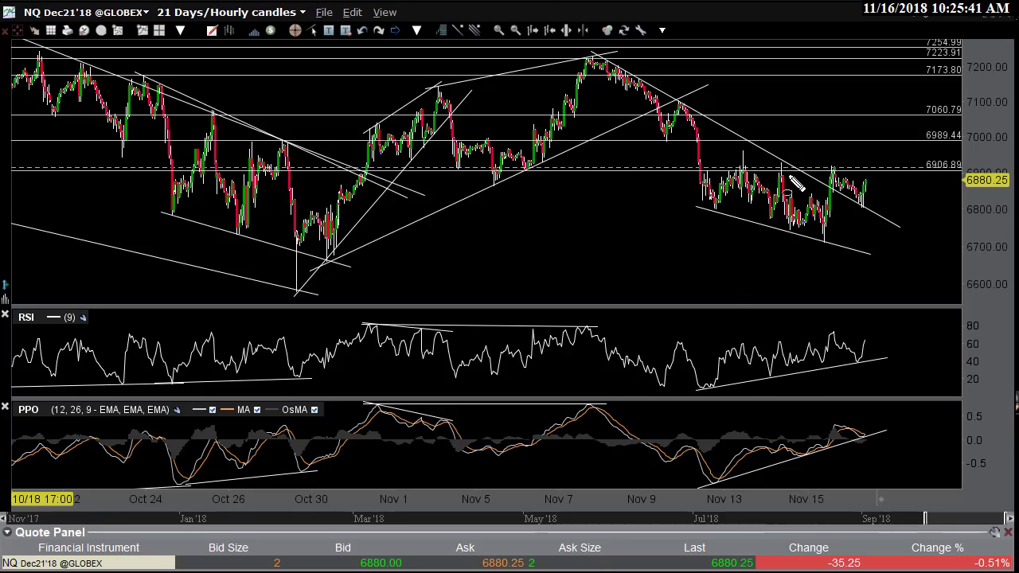
pyautogui.moveTo(917, 153); pyautogui.dragTo(972, 174)
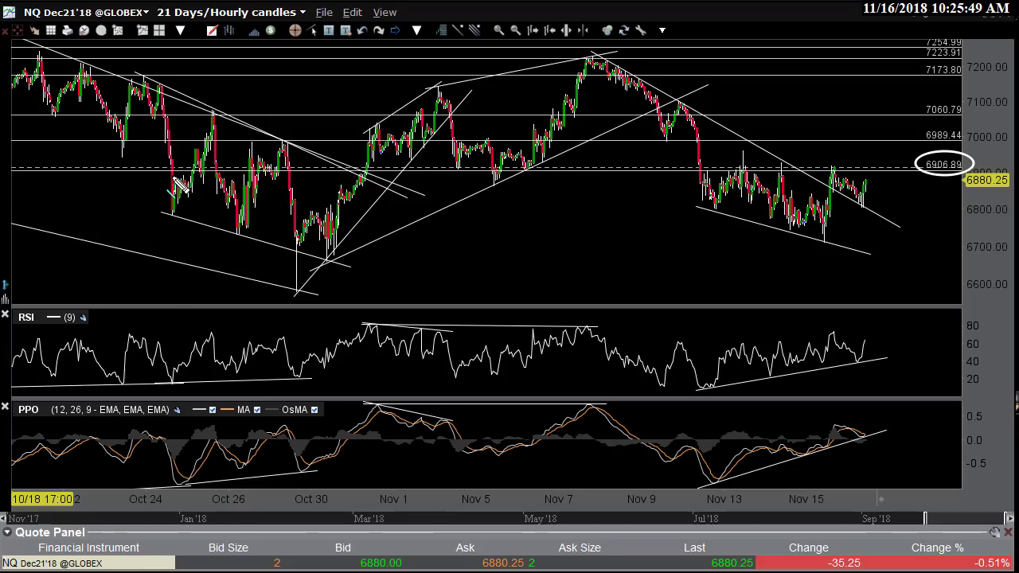
pyautogui.moveTo(164, 169)
pyautogui.mouseDown()
pyautogui.moveTo(356, 179)
pyautogui.moveTo(980, 173)
pyautogui.mouseUp()
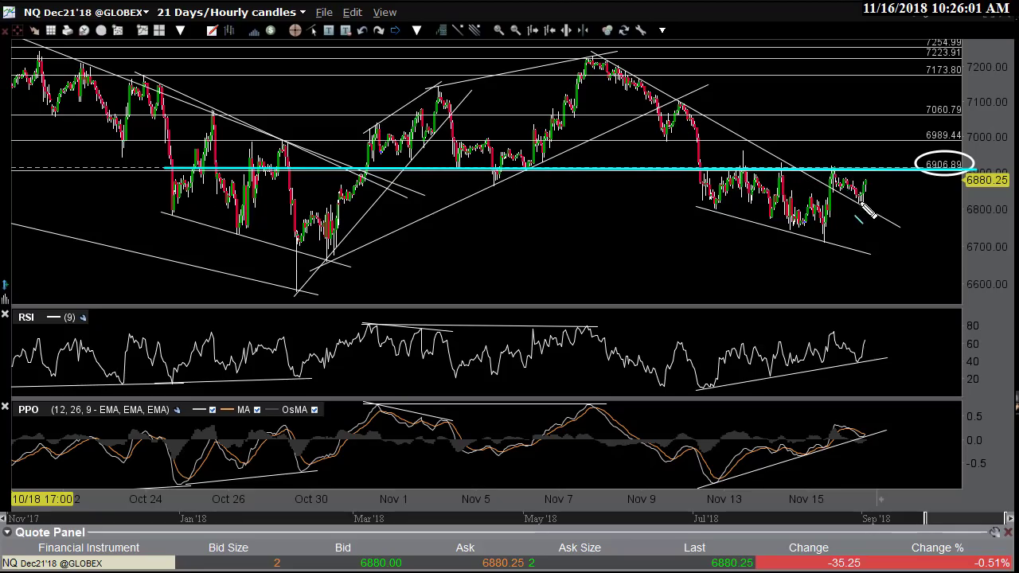
pyautogui.moveTo(882, 182); pyautogui.dragTo(888, 188)
# Highlight the November PPO and RSI uptrend lines and the falling price lows with their rebound in cyan, and clear the annotations.
pyautogui.moveTo(700, 487); pyautogui.dragTo(888, 434)
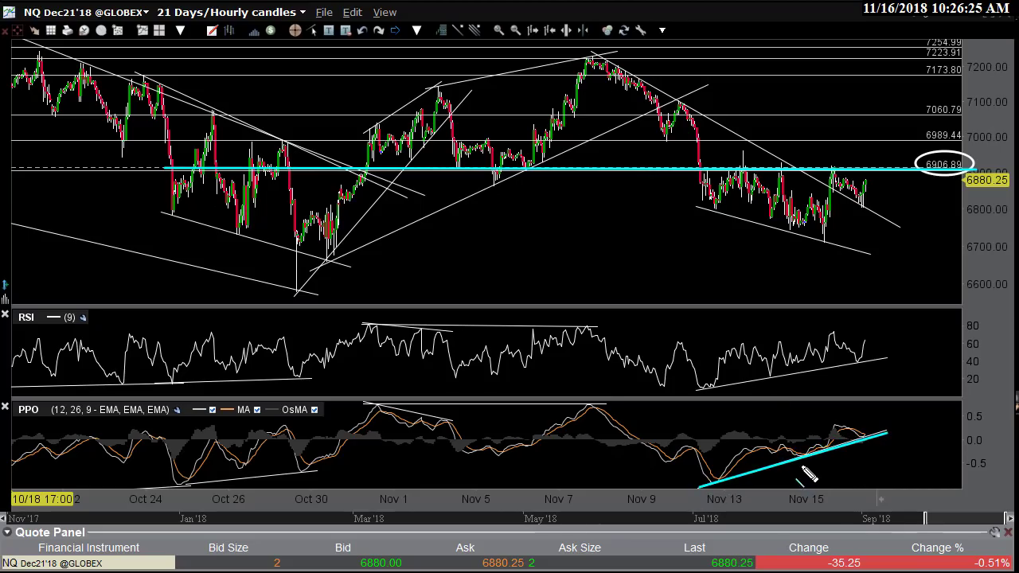
pyautogui.moveTo(826, 364); pyautogui.dragTo(693, 394)
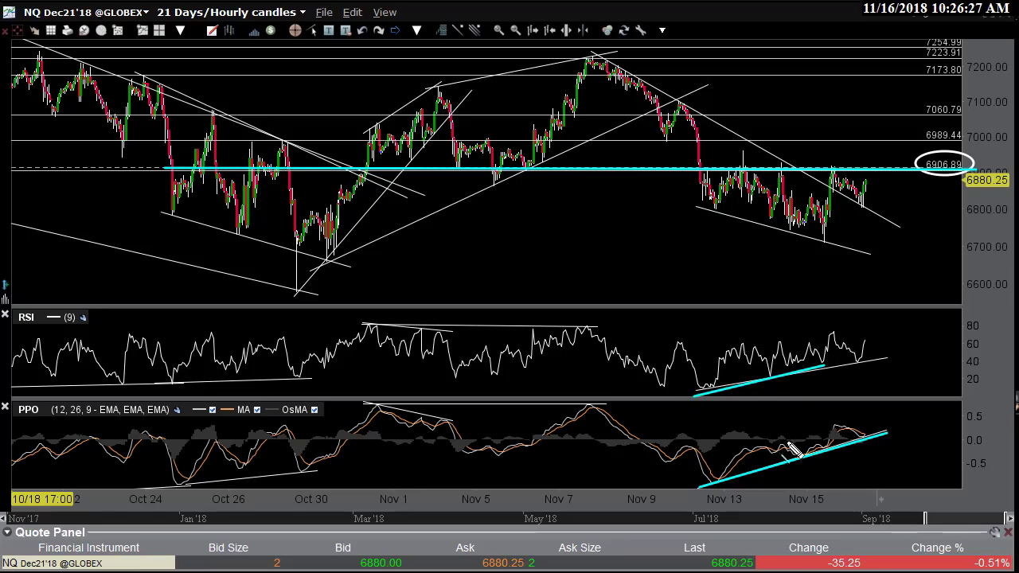
pyautogui.moveTo(828, 458); pyautogui.dragTo(726, 489)
pyautogui.moveTo(691, 211)
pyautogui.mouseDown()
pyautogui.moveTo(826, 242)
pyautogui.moveTo(828, 167)
pyautogui.mouseUp()
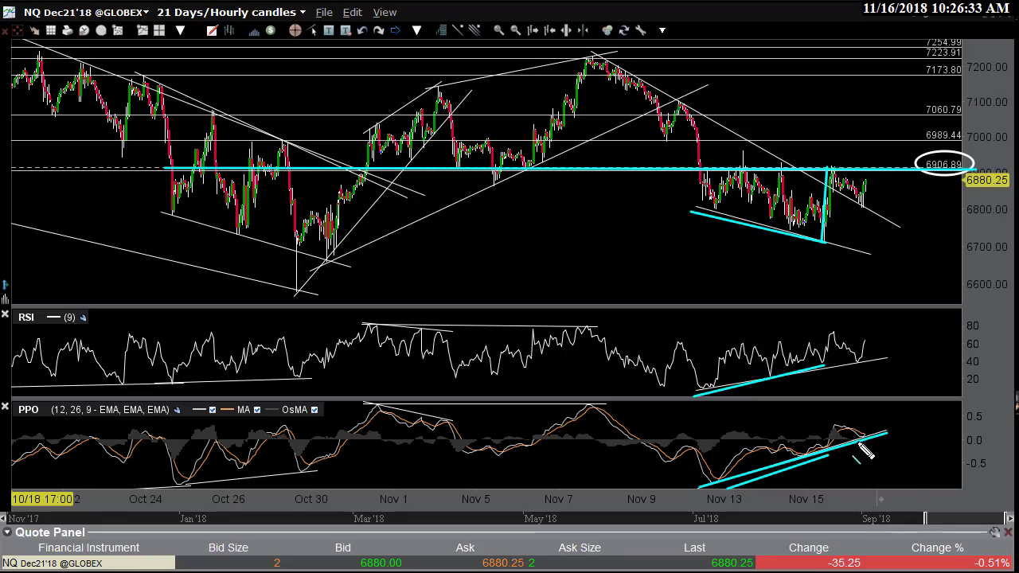
pyautogui.press('Escape')
# Shorten the latest PPO and RSI uptrend lines so that both end shortly after Nov 15.
pyautogui.moveTo(883, 432); pyautogui.dragTo(836, 447)
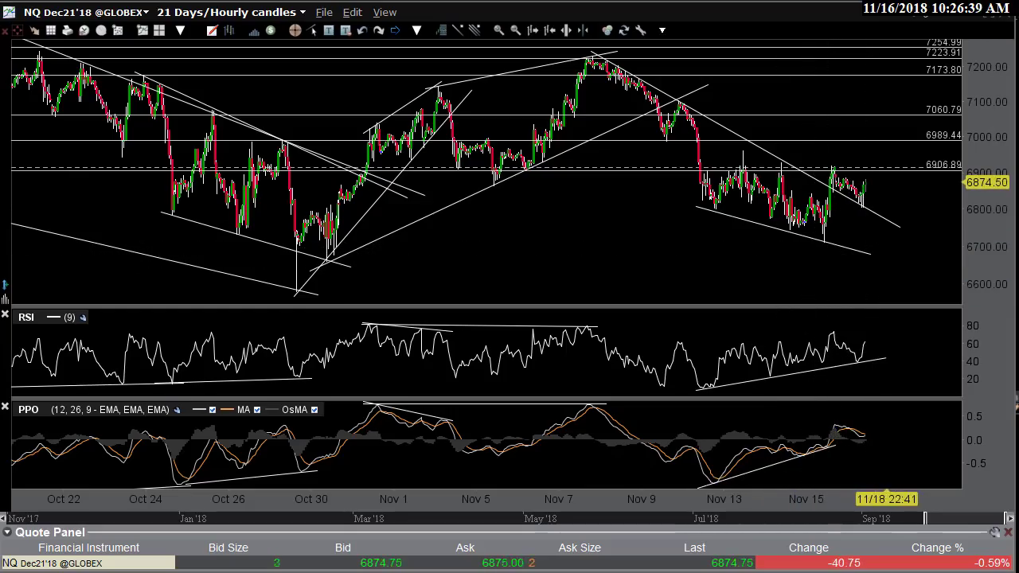
pyautogui.moveTo(886, 360); pyautogui.dragTo(836, 364)
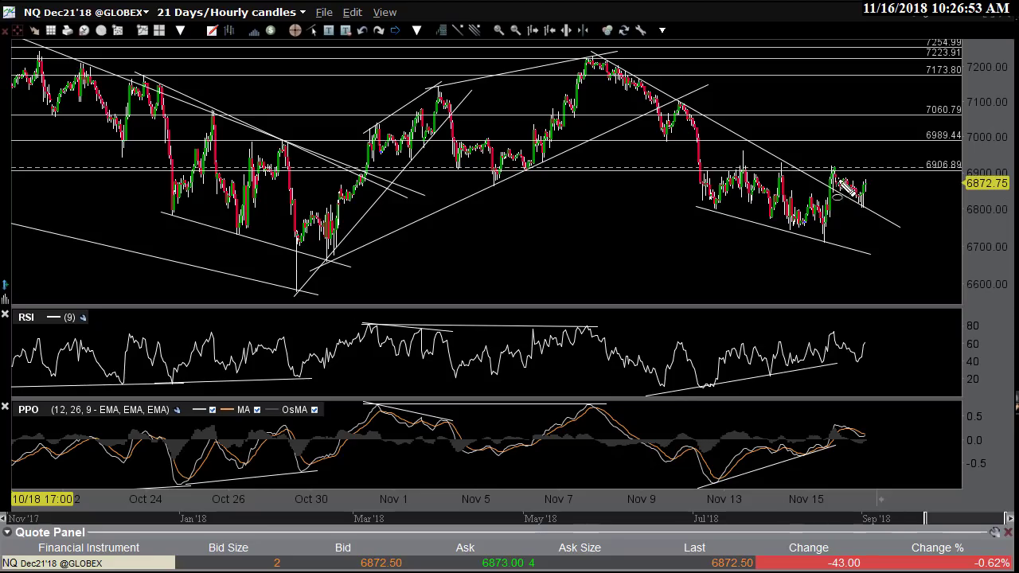
# Circle the recent peak at 6906.89, mark the pullback low with a white line and a cyan down arrow, and clear the annotations.
pyautogui.moveTo(825, 168); pyautogui.dragTo(838, 189)
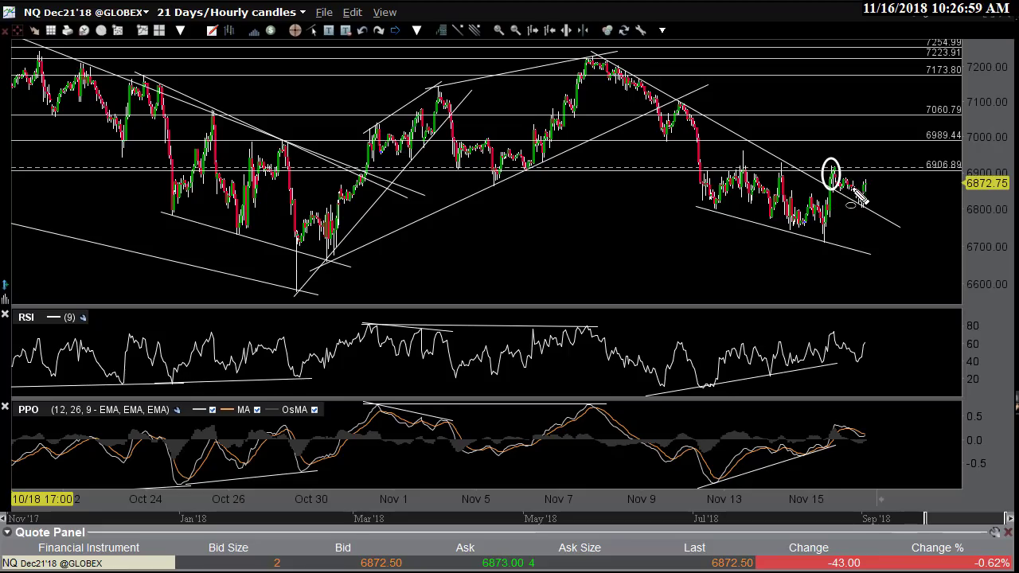
pyautogui.moveTo(867, 200); pyautogui.dragTo(876, 202)
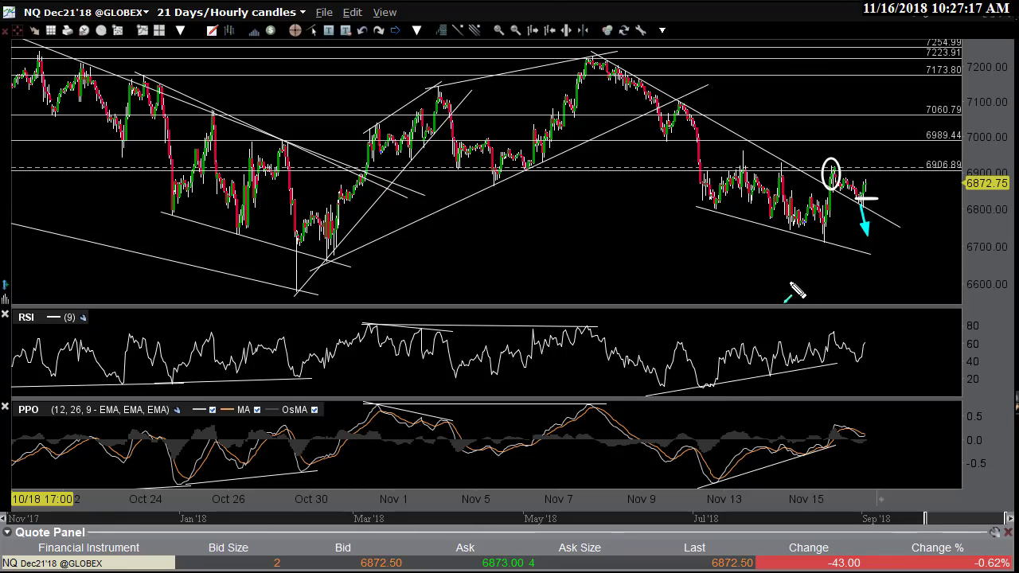
pyautogui.press('Escape')
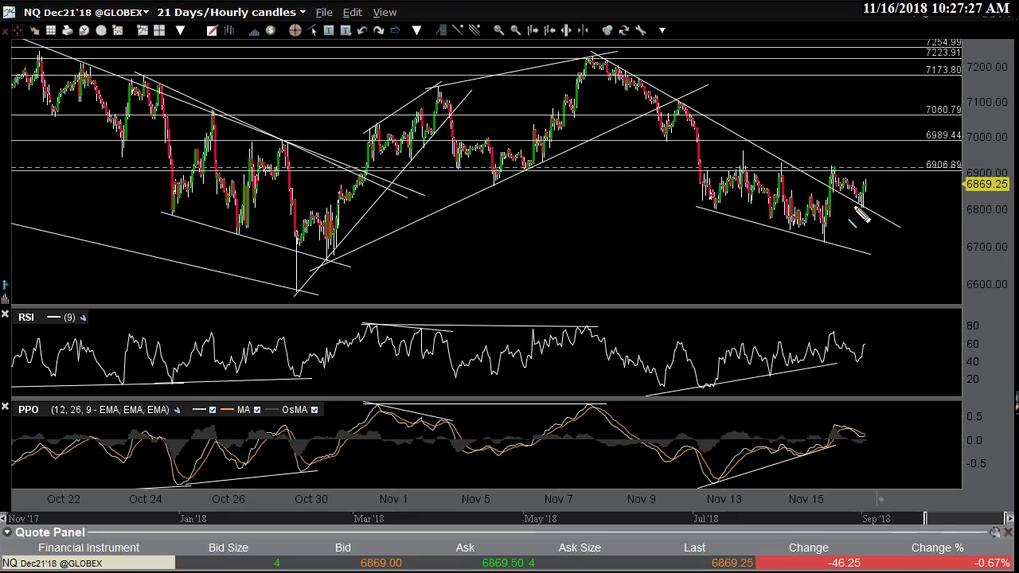
# Highlight the RSI and PPO uptrend lines in cyan and mark the breakout, the retest and the levels just below on the price downtrend line.
pyautogui.moveTo(690, 387); pyautogui.dragTo(839, 366)
pyautogui.moveTo(711, 482); pyautogui.dragTo(833, 450)
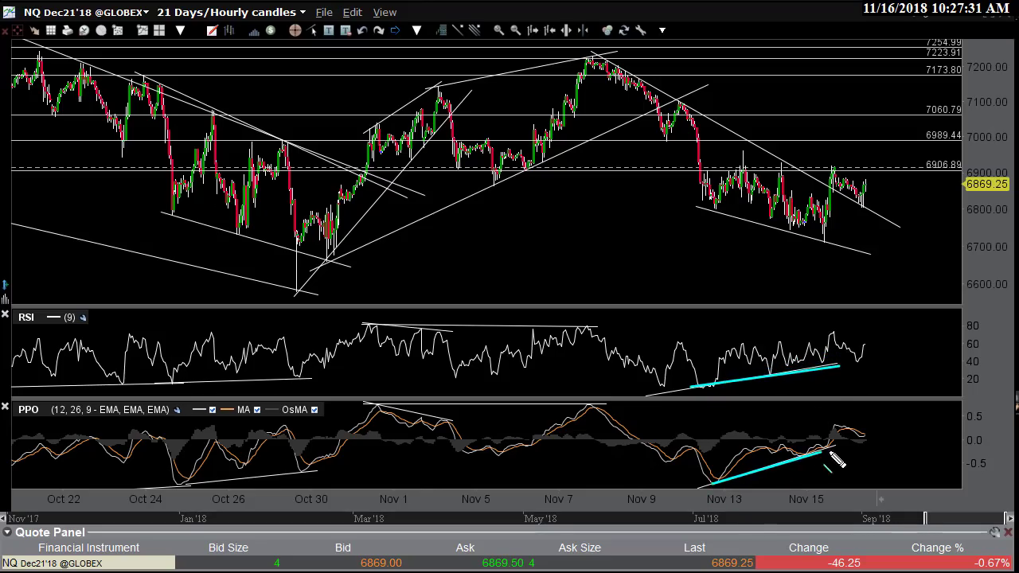
pyautogui.moveTo(860, 222); pyautogui.dragTo(877, 207)
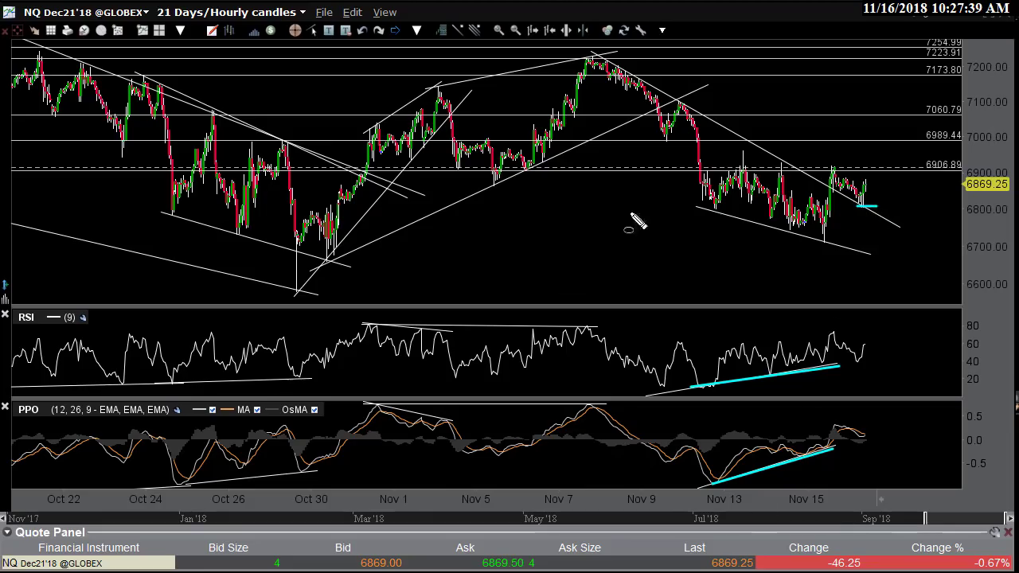
pyautogui.moveTo(822, 181); pyautogui.dragTo(870, 211)
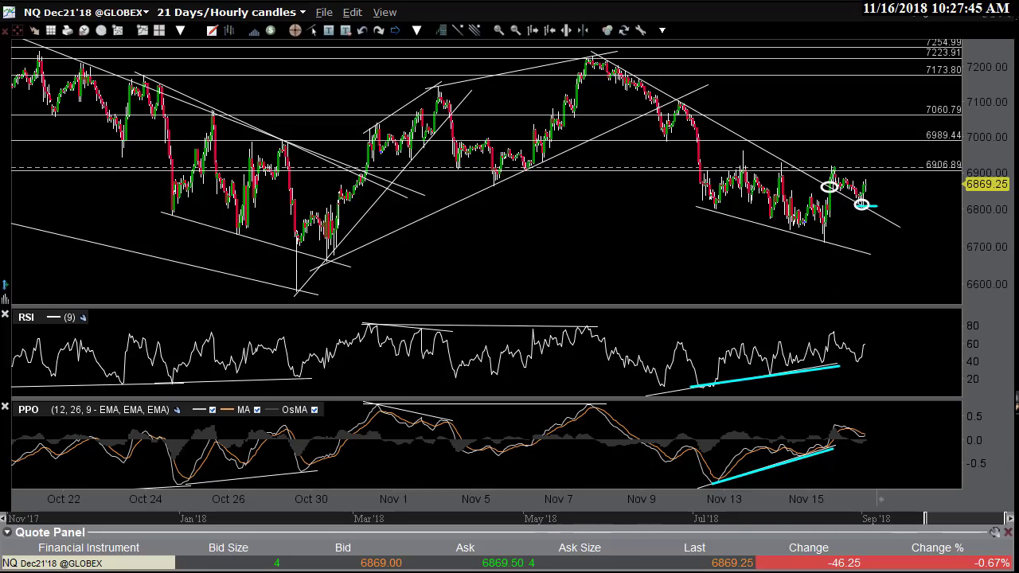
pyautogui.moveTo(858, 227)
pyautogui.mouseDown()
pyautogui.moveTo(865, 234)
pyautogui.moveTo(888, 211)
pyautogui.moveTo(881, 241)
pyautogui.mouseUp()
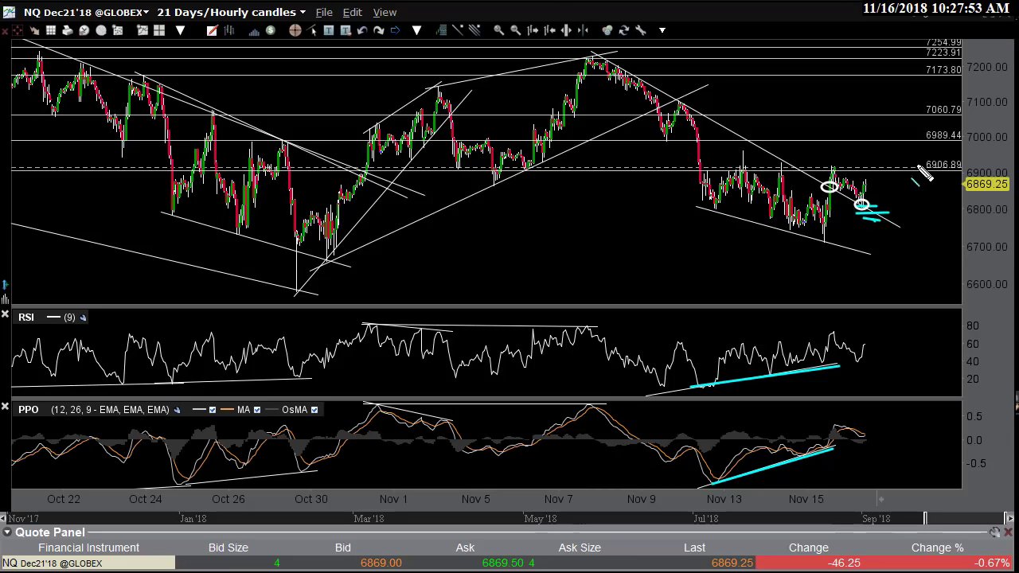
# Mark the resistance around 6906.89 and the 6989.44 and 7060.79 levels with cyan lines, and clear the annotations.
pyautogui.moveTo(956, 168); pyautogui.dragTo(675, 170)
pyautogui.moveTo(779, 164); pyautogui.dragTo(959, 164)
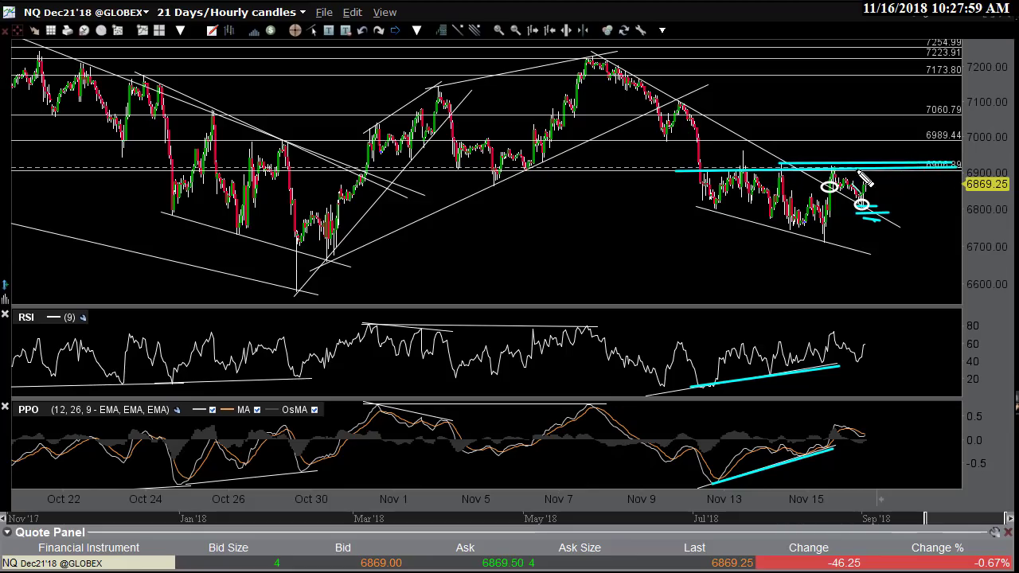
pyautogui.moveTo(929, 115)
pyautogui.mouseDown()
pyautogui.moveTo(971, 115)
pyautogui.moveTo(924, 136)
pyautogui.mouseUp()
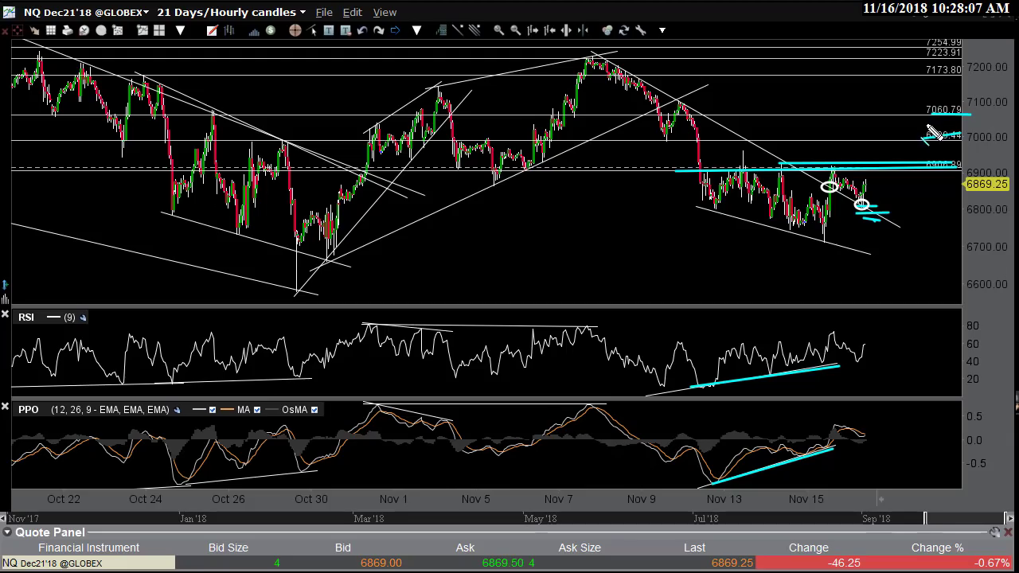
pyautogui.press('Escape')
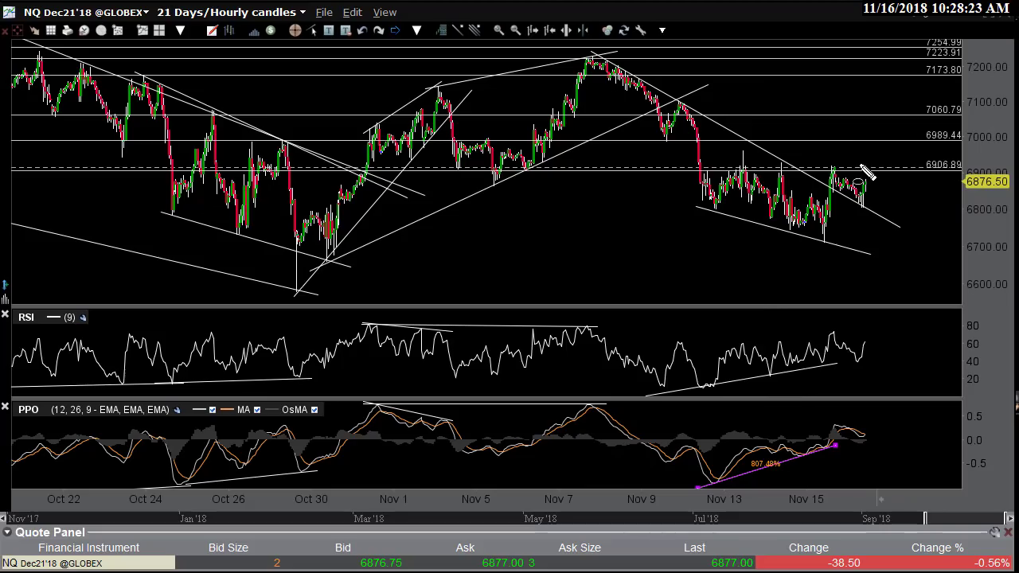
# Circle the 6906.89 level beside the latest candle, the Nov 8 peak and the 6989.44 label, and draw a white line just above 6906.89.
pyautogui.moveTo(866, 162); pyautogui.dragTo(881, 179)
pyautogui.moveTo(582, 53)
pyautogui.mouseDown()
pyautogui.moveTo(606, 75)
pyautogui.moveTo(595, 96)
pyautogui.moveTo(590, 72)
pyautogui.mouseUp()
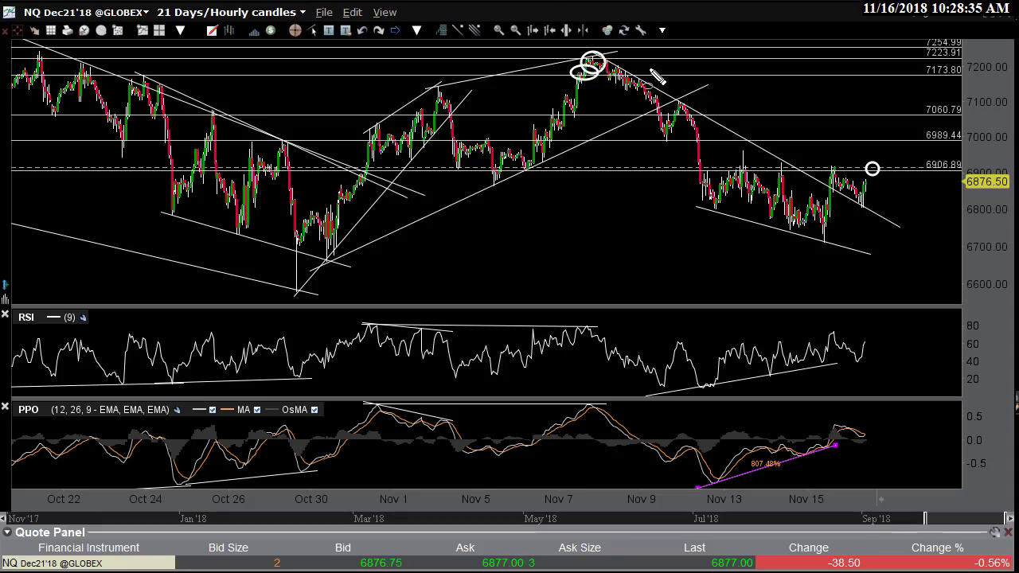
pyautogui.moveTo(921, 141)
pyautogui.mouseDown()
pyautogui.moveTo(959, 141)
pyautogui.moveTo(923, 156)
pyautogui.mouseUp()
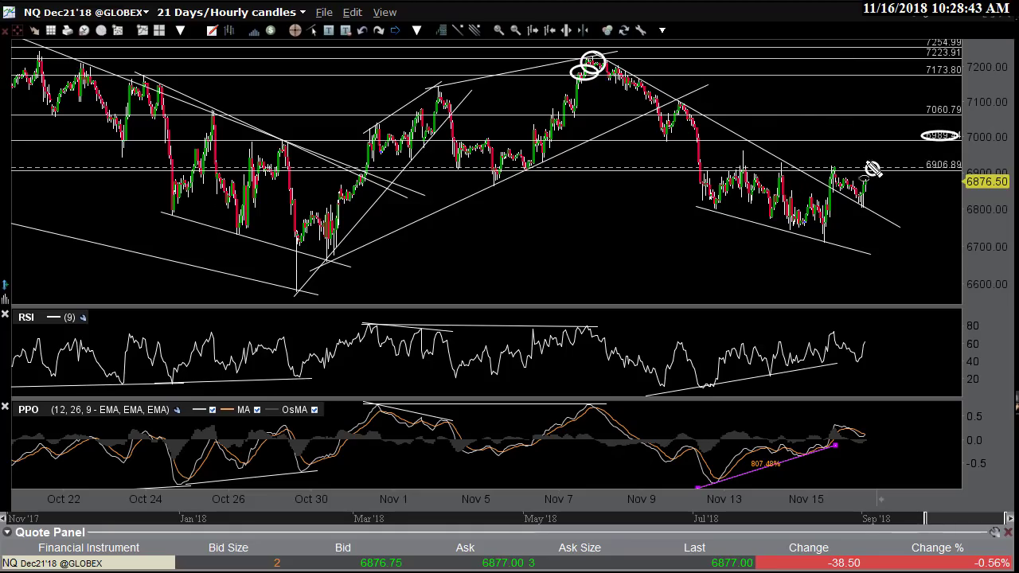
pyautogui.moveTo(854, 160); pyautogui.dragTo(914, 163)
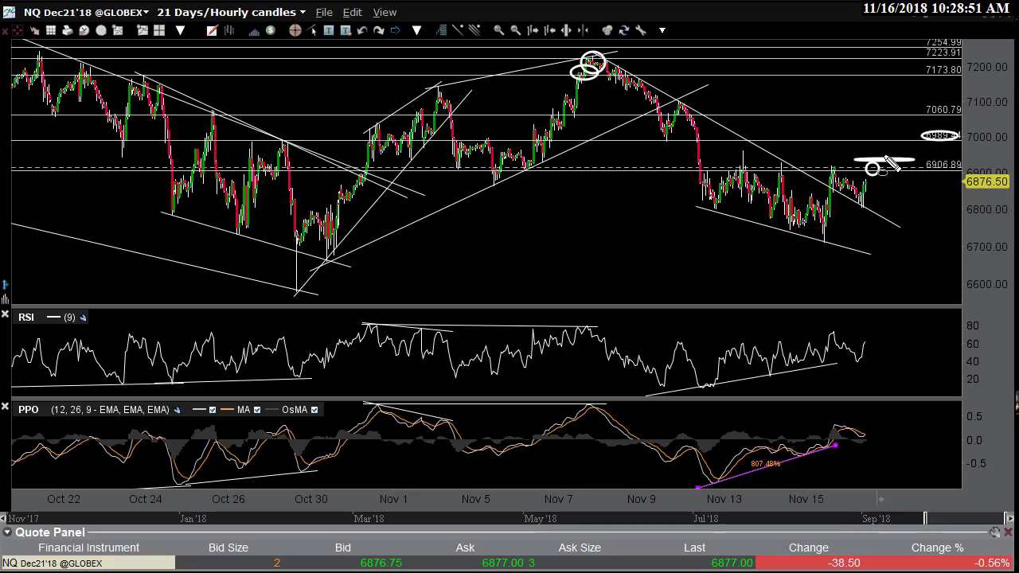
# Circle successive points along the decline from the Nov 8 peak to the Nov 15 low, and clear the annotations.
pyautogui.moveTo(635, 77)
pyautogui.mouseDown()
pyautogui.moveTo(688, 116)
pyautogui.moveTo(724, 184)
pyautogui.moveTo(751, 182)
pyautogui.moveTo(767, 212)
pyautogui.moveTo(772, 197)
pyautogui.mouseUp()
pyautogui.moveTo(792, 209); pyautogui.dragTo(808, 218)
pyautogui.moveTo(833, 230); pyautogui.dragTo(832, 231)
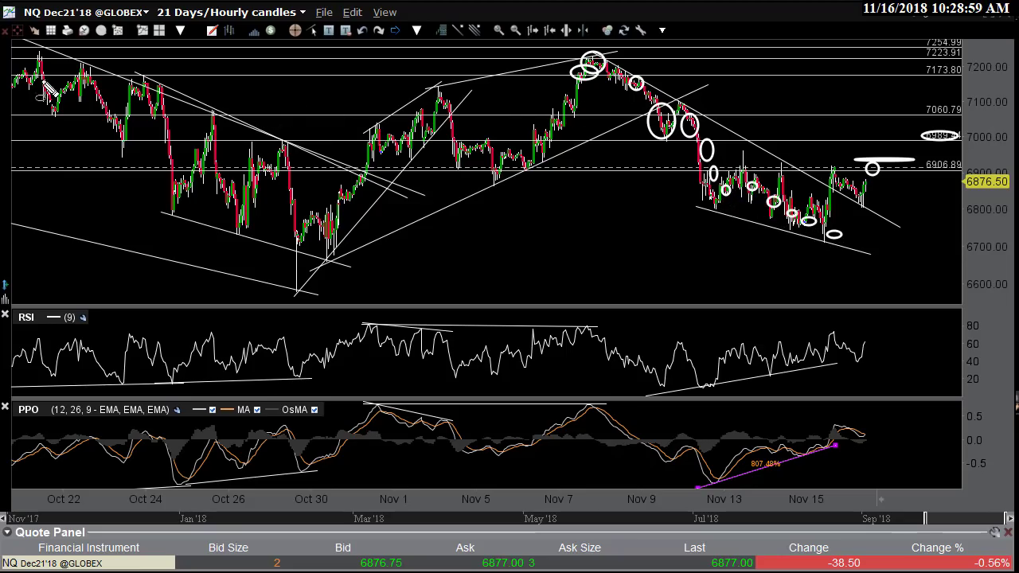
pyautogui.press('Escape')
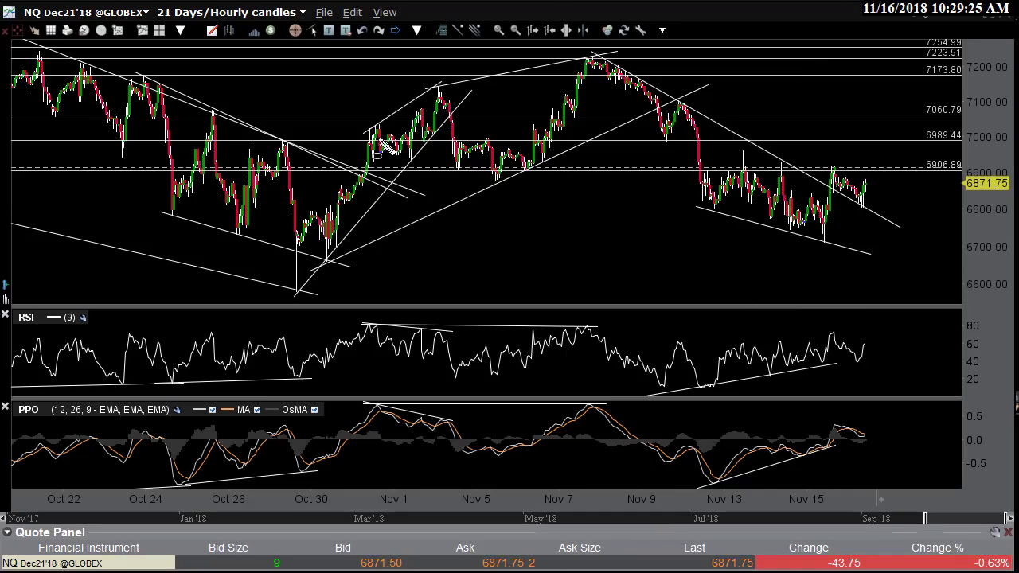
# Circle the 6906.89 label, draw cyan arrows down from and up through that level, and clear the annotations.
pyautogui.moveTo(917, 158); pyautogui.dragTo(969, 172)
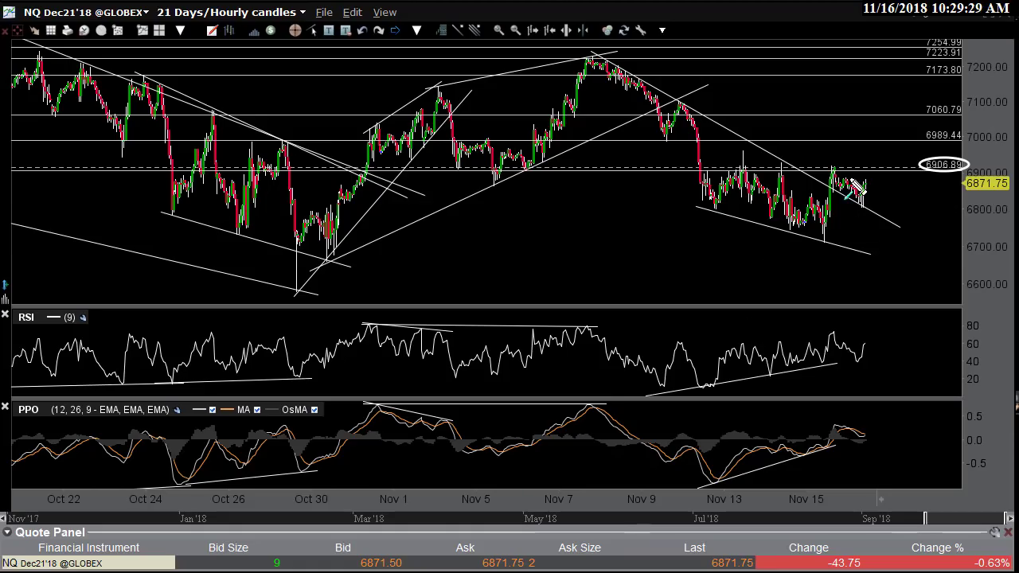
pyautogui.moveTo(868, 167)
pyautogui.mouseDown()
pyautogui.moveTo(890, 240)
pyautogui.moveTo(863, 227)
pyautogui.mouseUp()
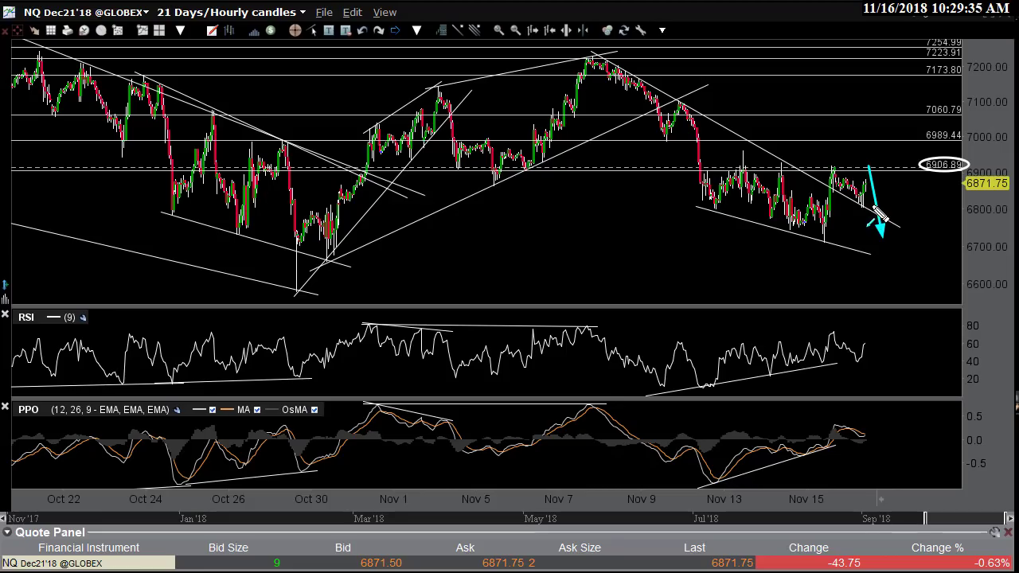
pyautogui.moveTo(879, 213); pyautogui.dragTo(895, 149)
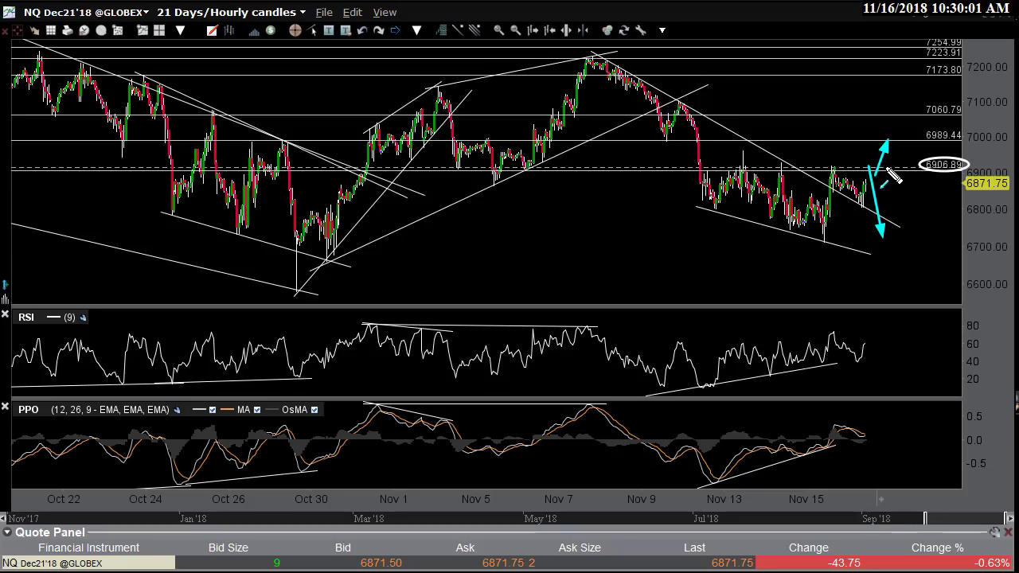
pyautogui.press('Escape')
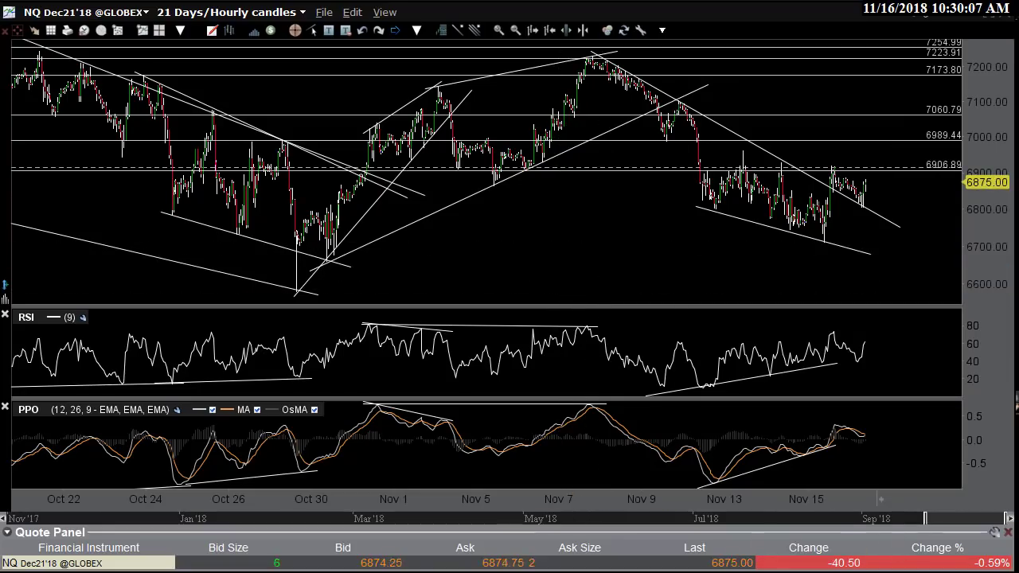
# Switch to the ES Dec21'18 chart and narrow its range to 17 days of hourly candles.
pyautogui.hotkey('ctrl', 'Tab')
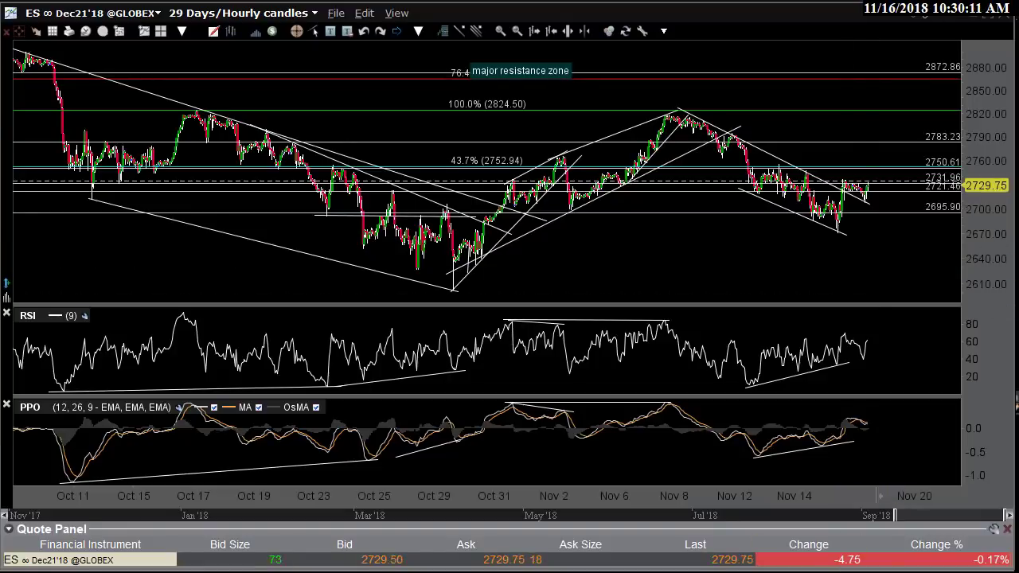
pyautogui.moveTo(896, 515); pyautogui.dragTo(940, 516)
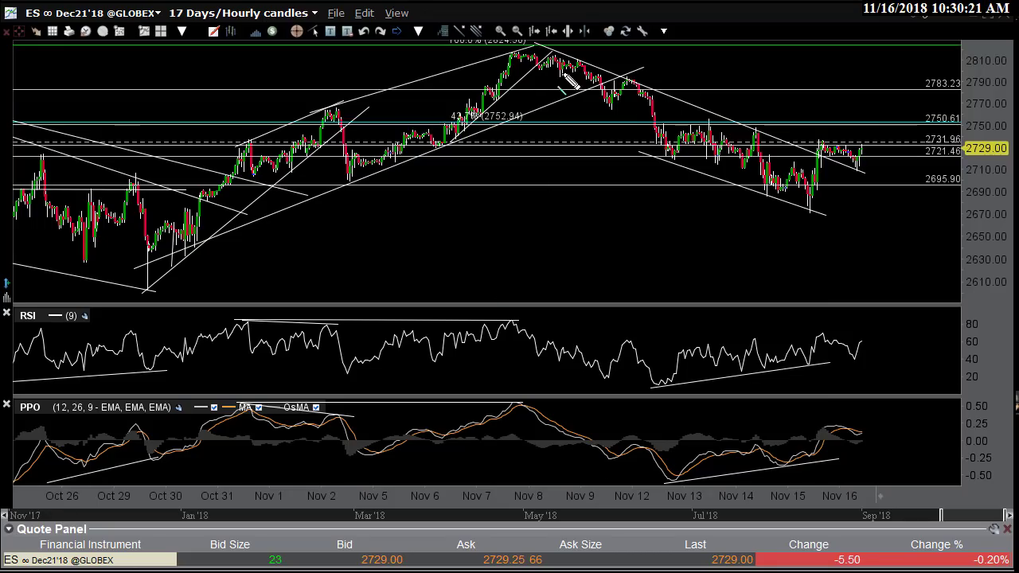
# Highlight the ES November downtrend line and the recent upward break through it in cyan, and clear the annotations.
pyautogui.moveTo(540, 48); pyautogui.dragTo(868, 176)
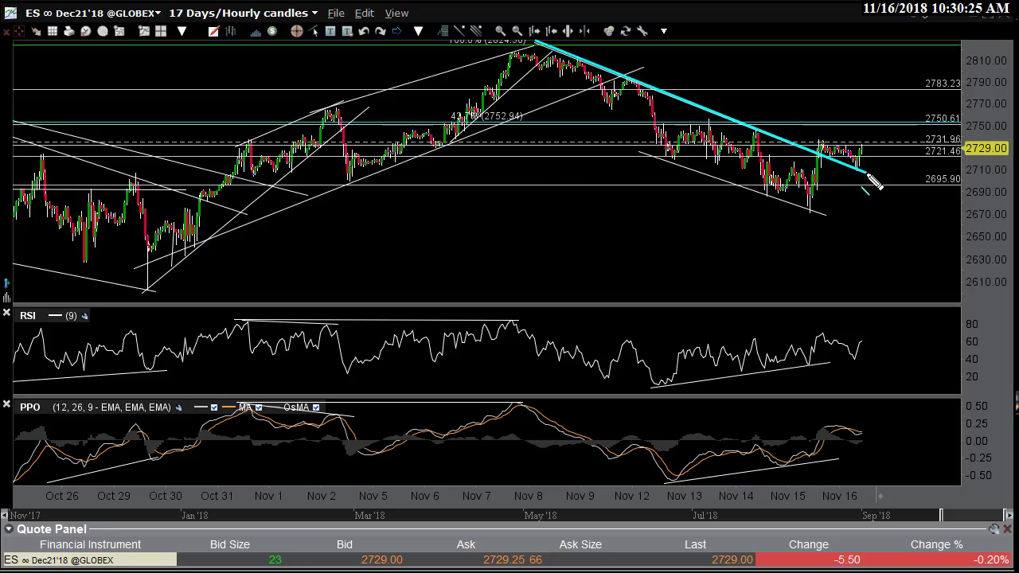
pyautogui.moveTo(810, 188); pyautogui.dragTo(822, 135)
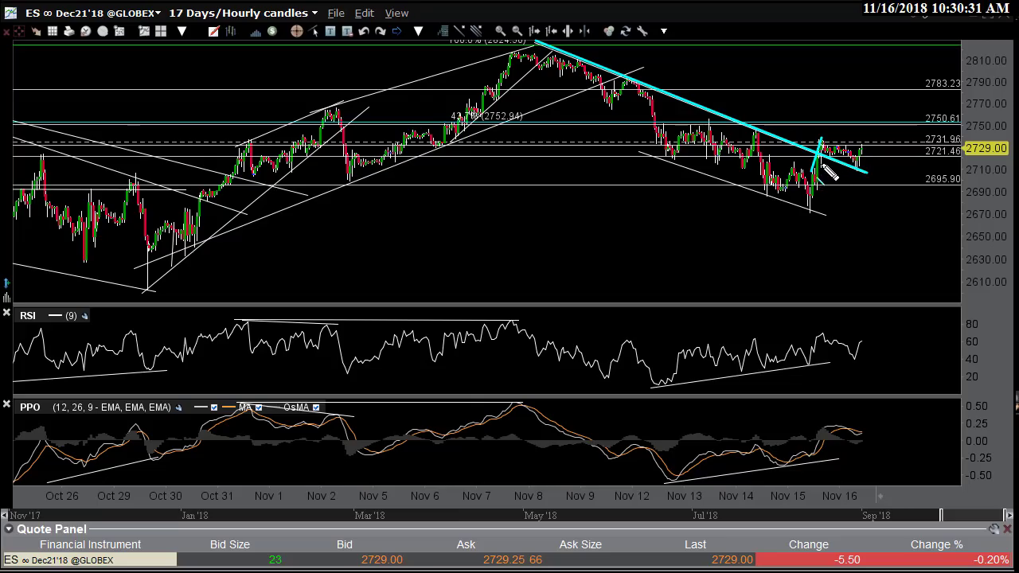
pyautogui.moveTo(830, 183); pyautogui.dragTo(820, 145)
pyautogui.press('Escape')
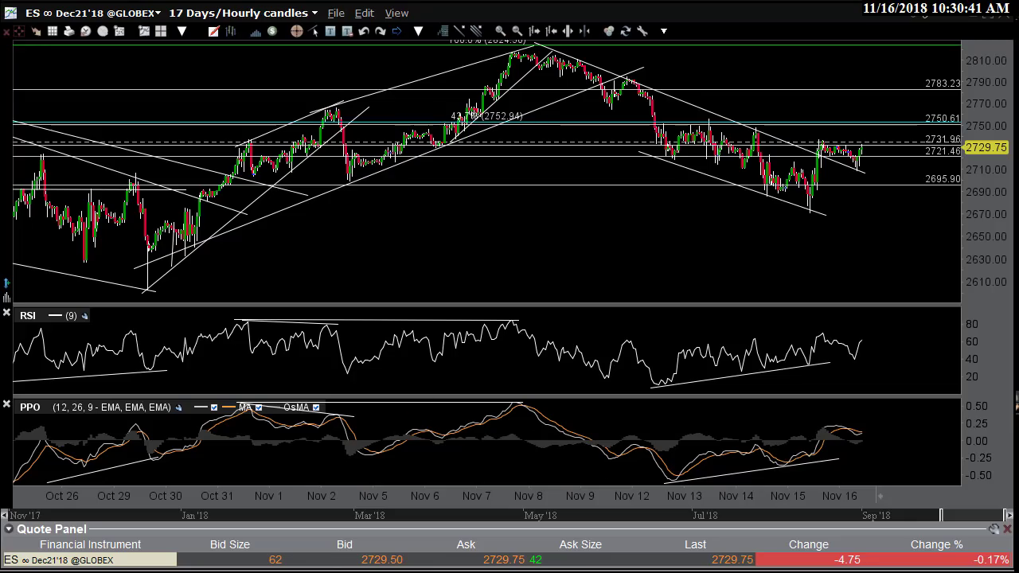
# Mark the ES November downtrend line, its latest retest and the horizontal resistance just above price in cyan, and clear the annotations.
pyautogui.moveTo(538, 45)
pyautogui.mouseDown()
pyautogui.moveTo(704, 124)
pyautogui.moveTo(873, 182)
pyautogui.mouseUp()
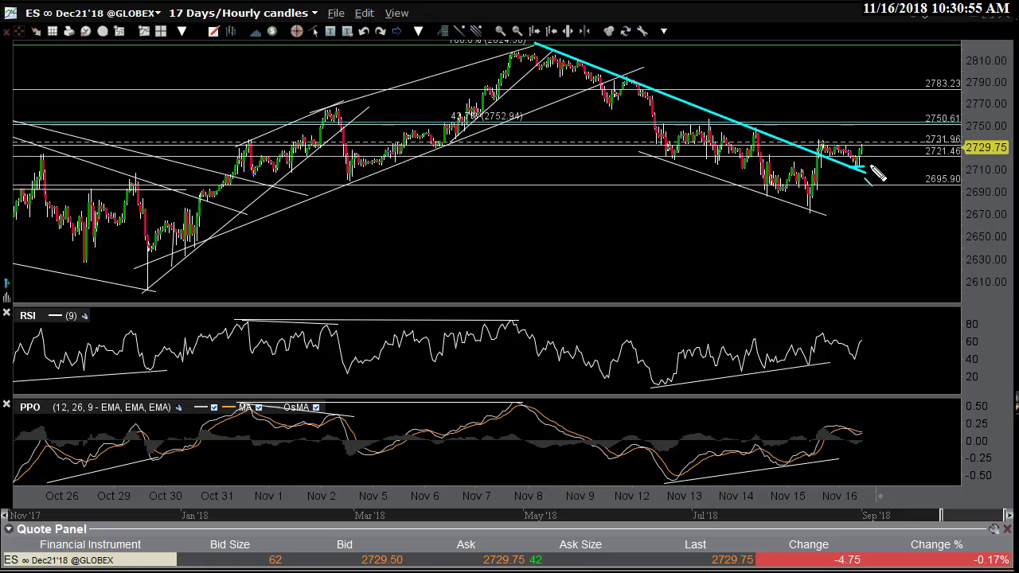
pyautogui.moveTo(861, 176); pyautogui.dragTo(873, 180)
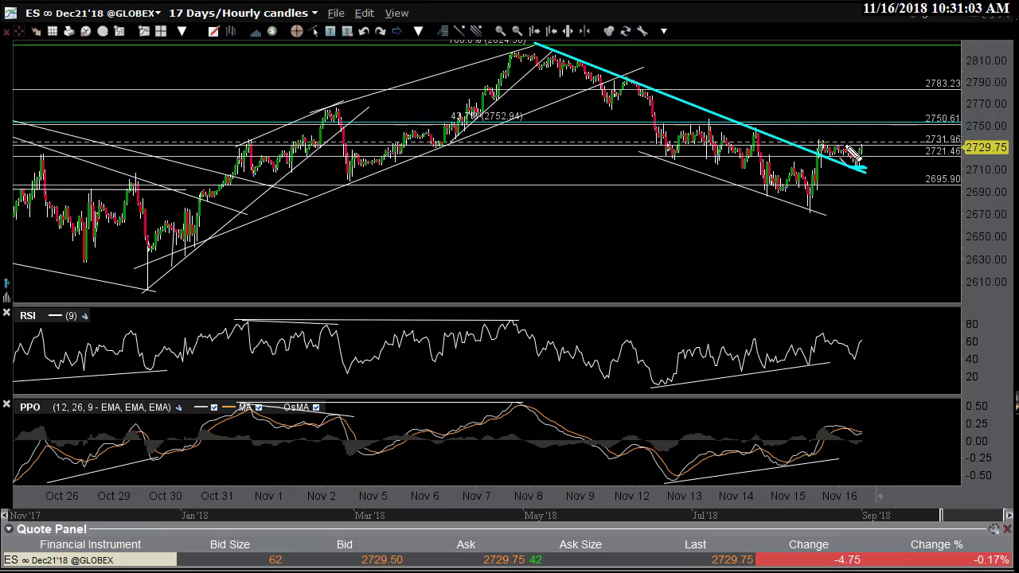
pyautogui.moveTo(958, 145); pyautogui.dragTo(234, 145)
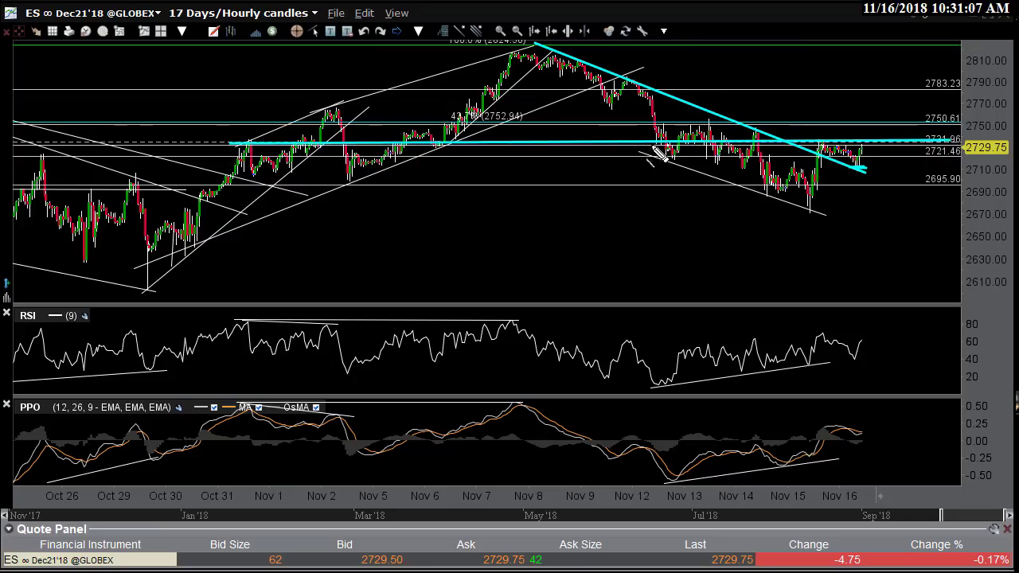
pyautogui.click(924, 156)
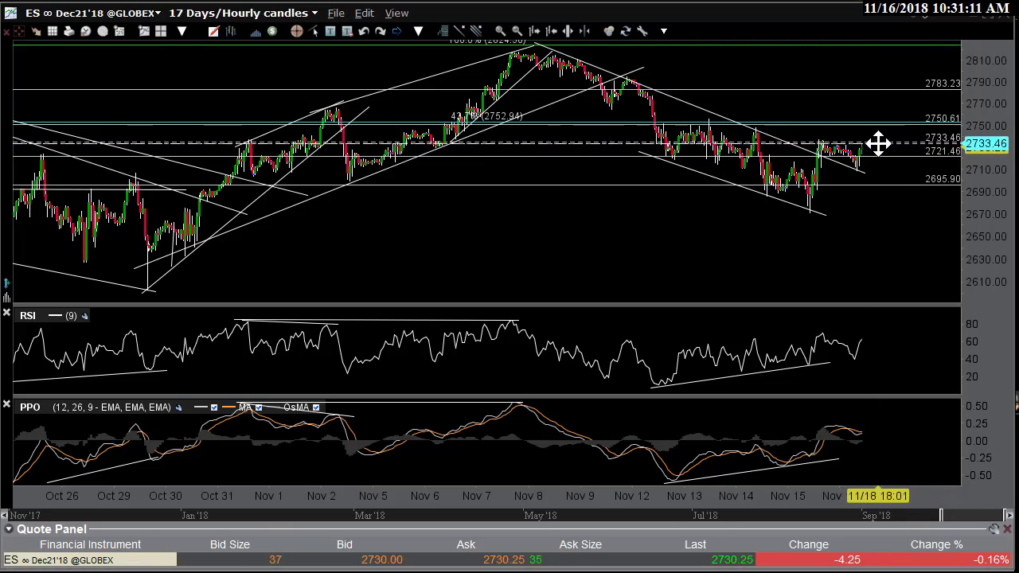
# Raise the ES horizontal resistance line just above the 2721.46 level to 2733.46.
pyautogui.moveTo(882, 141); pyautogui.dragTo(820, 161)
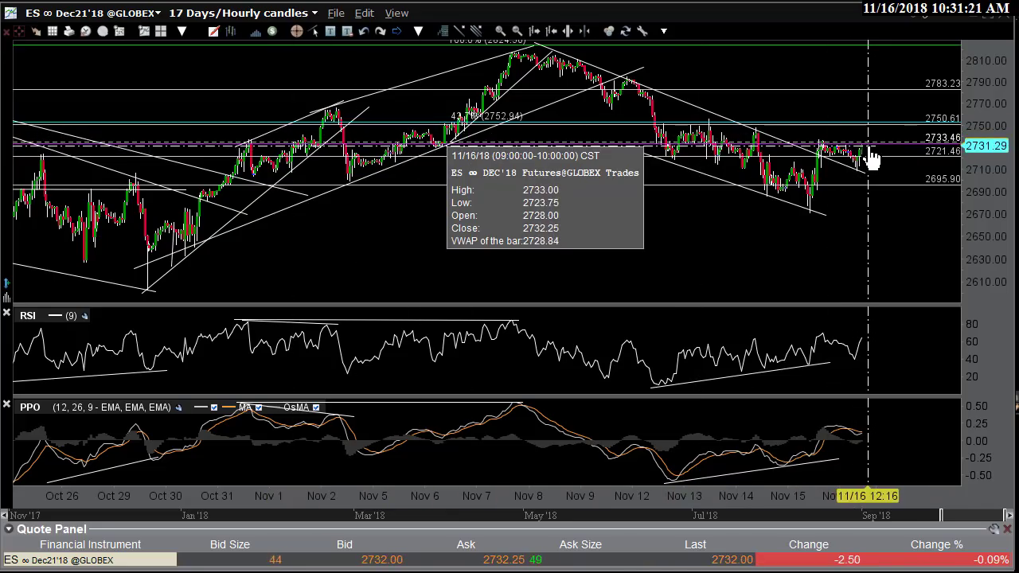
pyautogui.moveTo(871, 159); pyautogui.dragTo(885, 135)
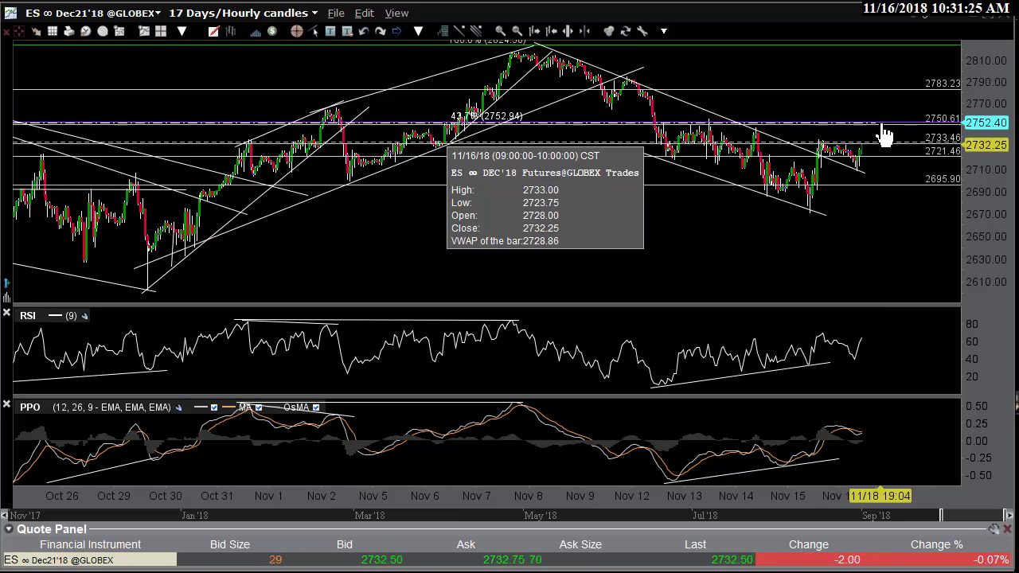
pyautogui.moveTo(883, 126); pyautogui.dragTo(962, 46)
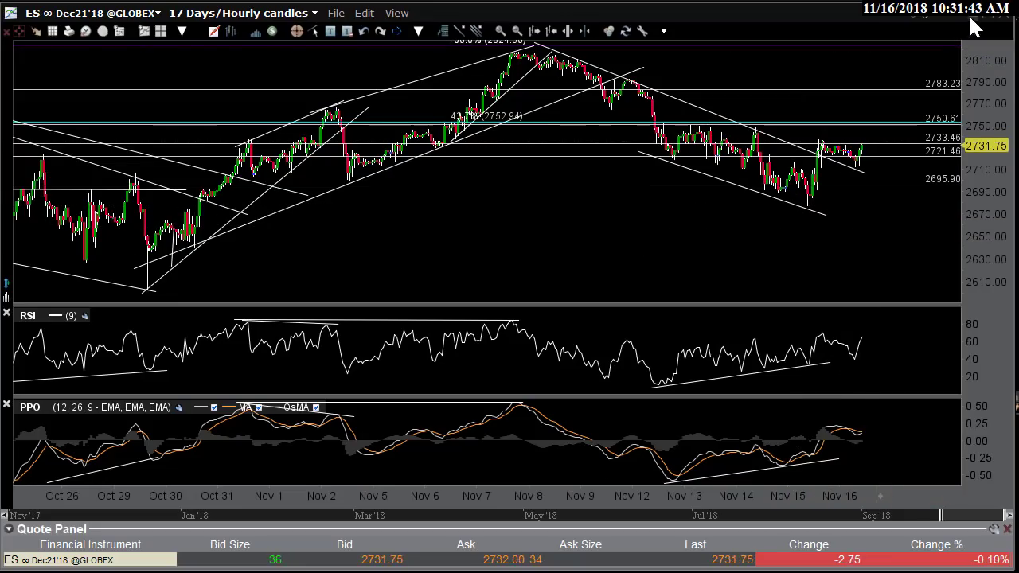
# Switch to the QQQ hourly chart in TC2000 and narrow the range to mid-October through mid-November.
pyautogui.hotkey('ctrl', 'Tab')
pyautogui.hotkey('alt', 'Tab')
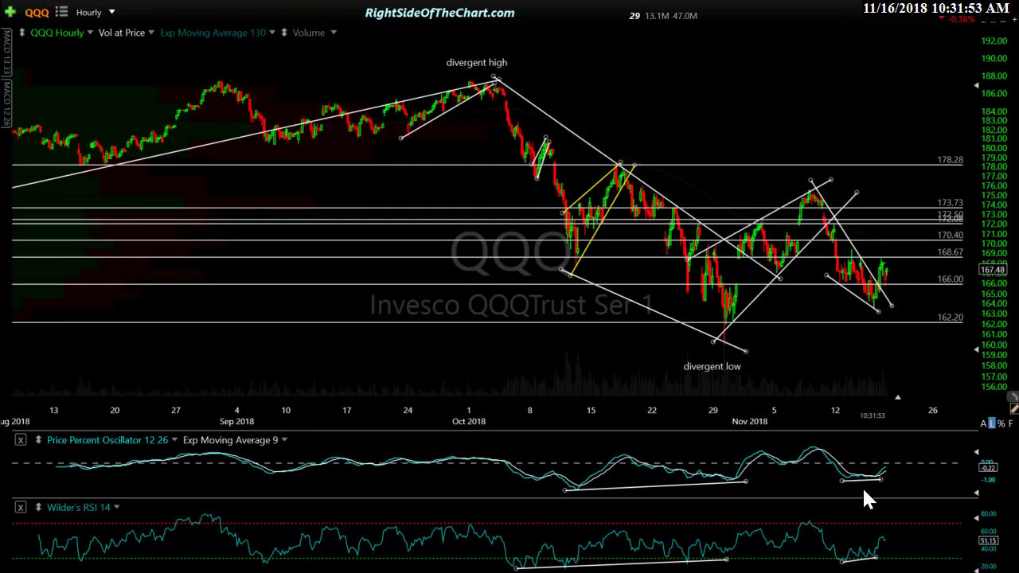
pyautogui.scroll(5, 789, 301)
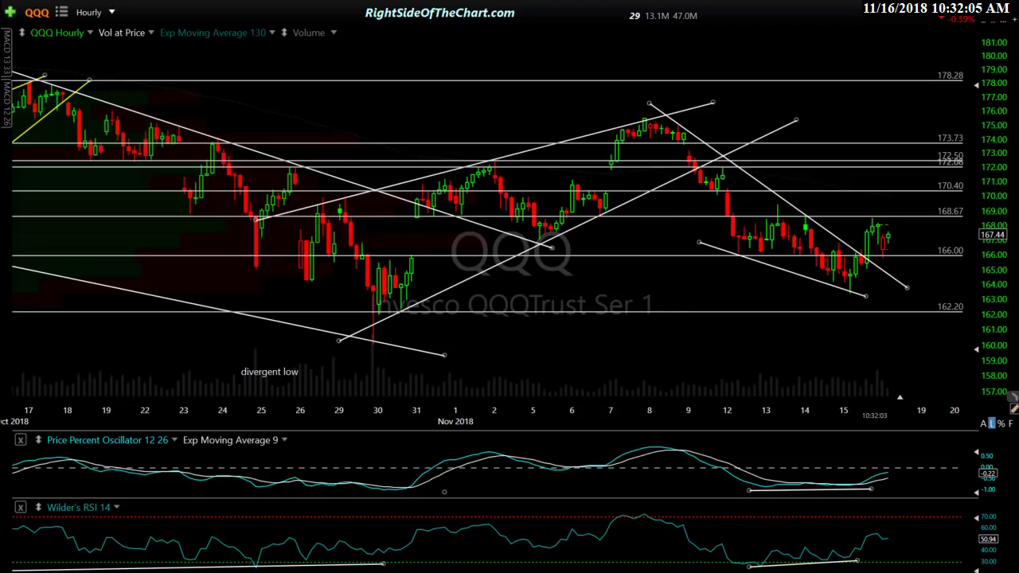
# Box the QQQ gaps at Oct 26 and Oct 31 and the November reactions around the 168.67 level in magenta.
pyautogui.moveTo(403, 212); pyautogui.dragTo(425, 263)
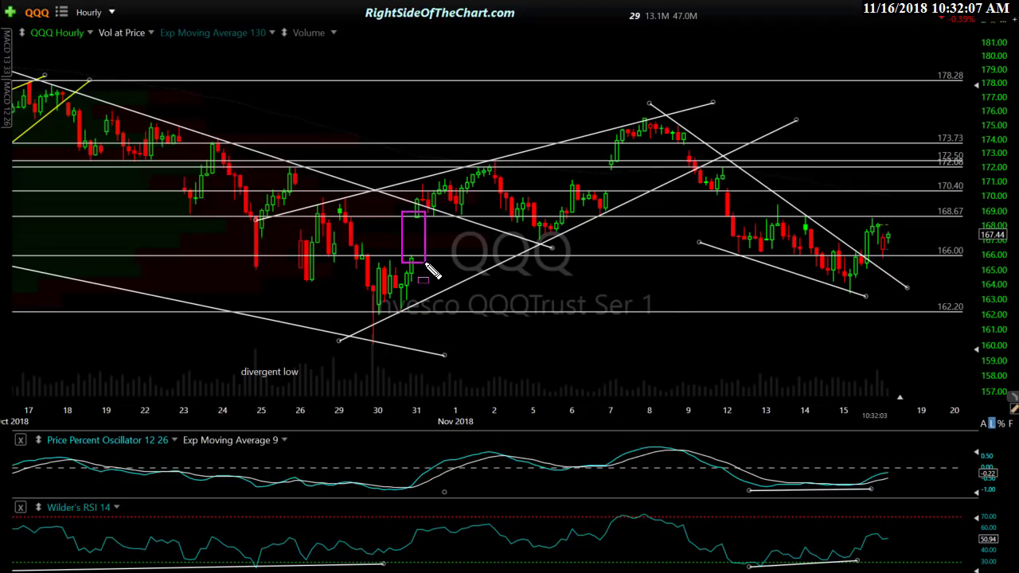
pyautogui.moveTo(597, 208); pyautogui.dragTo(605, 214)
pyautogui.moveTo(448, 208); pyautogui.dragTo(460, 215)
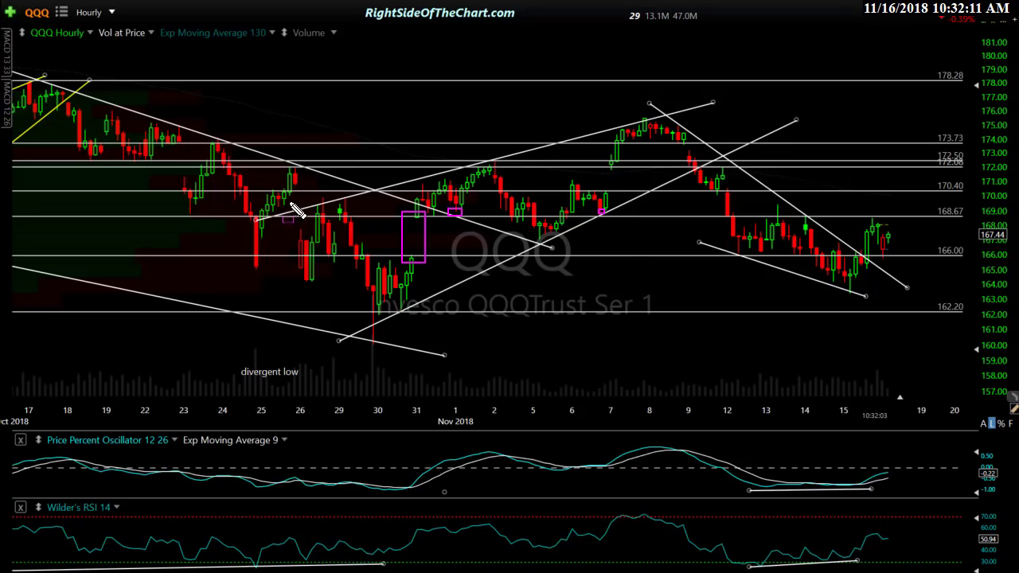
pyautogui.moveTo(288, 194); pyautogui.dragTo(310, 246)
pyautogui.moveTo(758, 208)
pyautogui.mouseDown()
pyautogui.moveTo(810, 222)
pyautogui.moveTo(878, 220)
pyautogui.mouseUp()
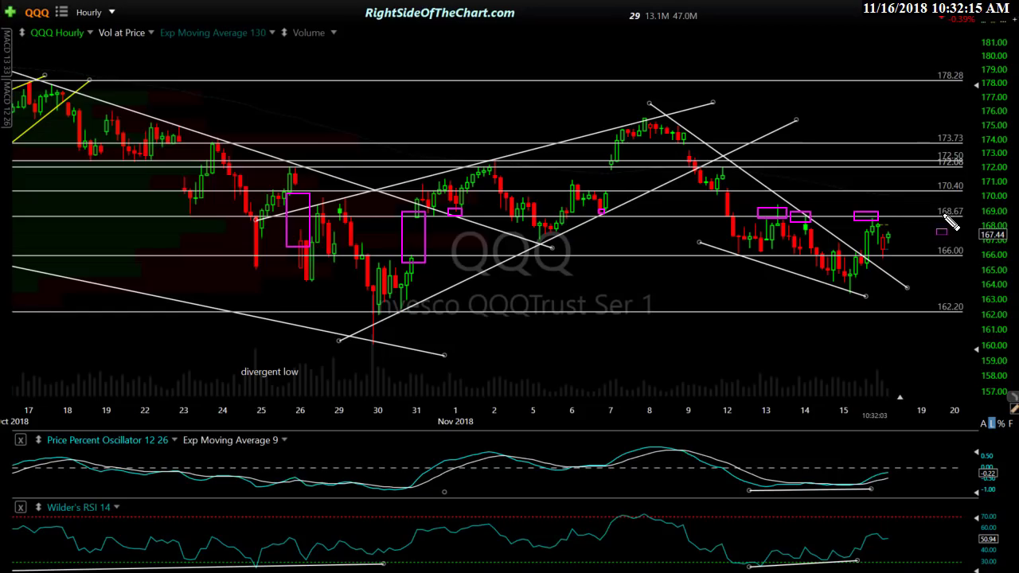
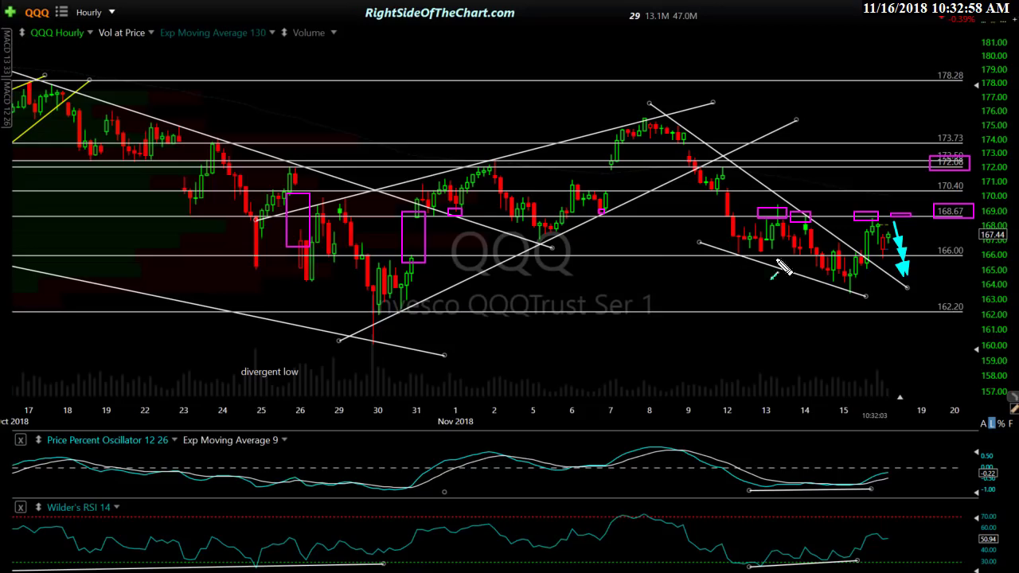
# Extend the cyan arrows downward past the QQQ 162.20 level, and clear the annotations.
pyautogui.moveTo(907, 277); pyautogui.dragTo(934, 347)
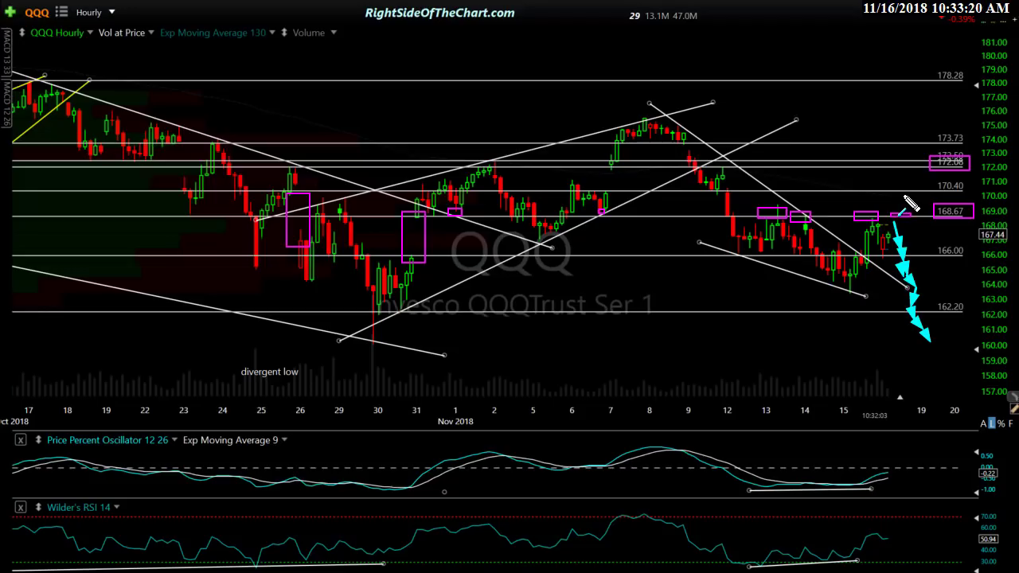
pyautogui.press('Escape')
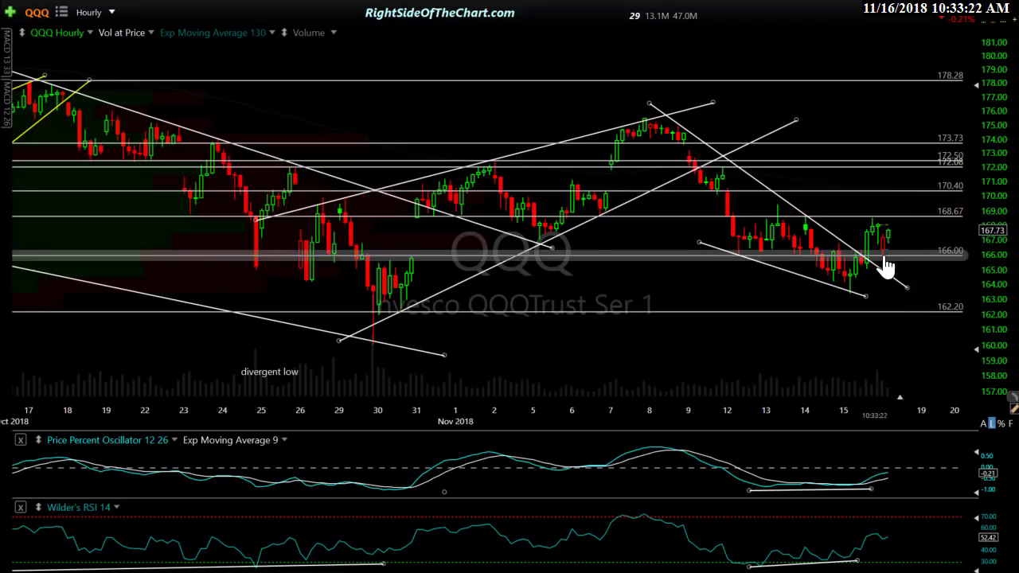
# Change the chart symbol to SPY and examine the November bounce against the 275.13 and 281.02 levels.
pyautogui.scroll(-3, 886, 267)
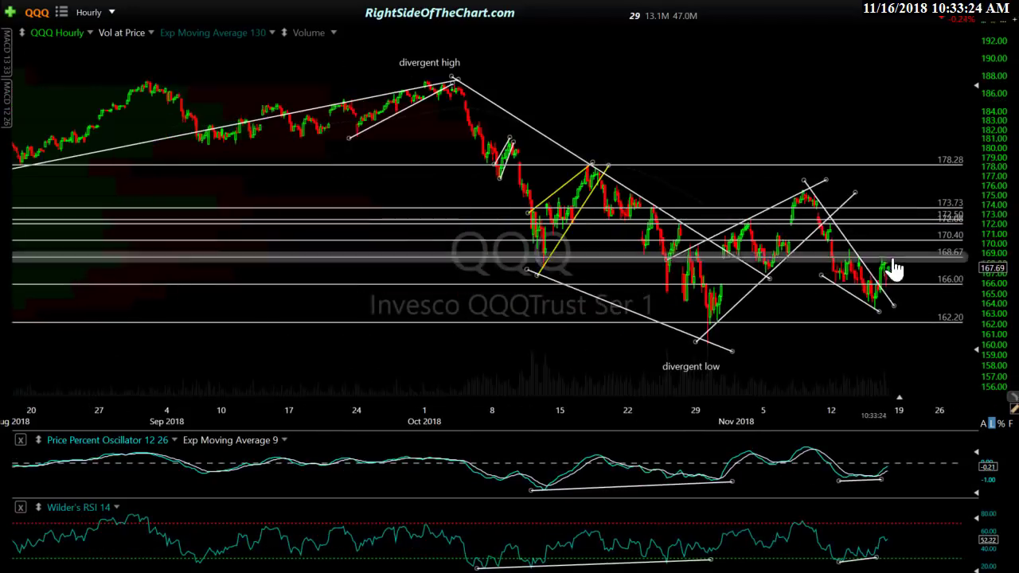
pyautogui.moveTo(896, 267)
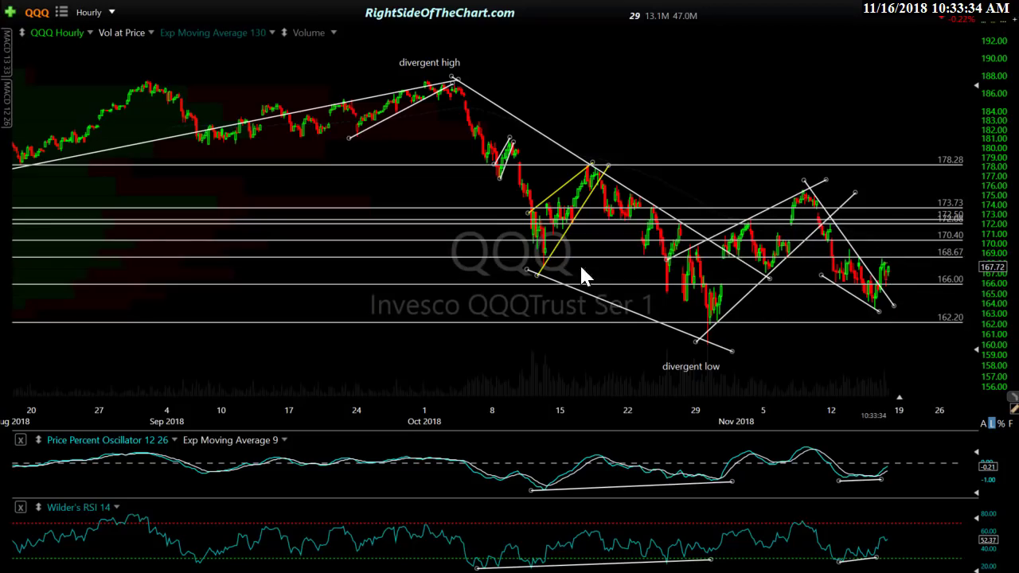
pyautogui.scroll(-2, 581, 274)
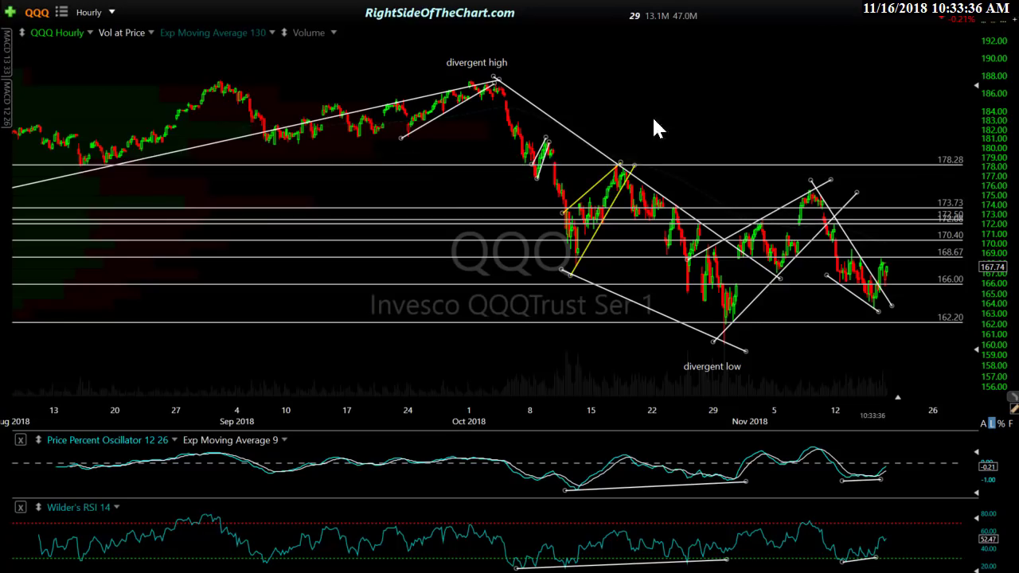
pyautogui.write('SPY')
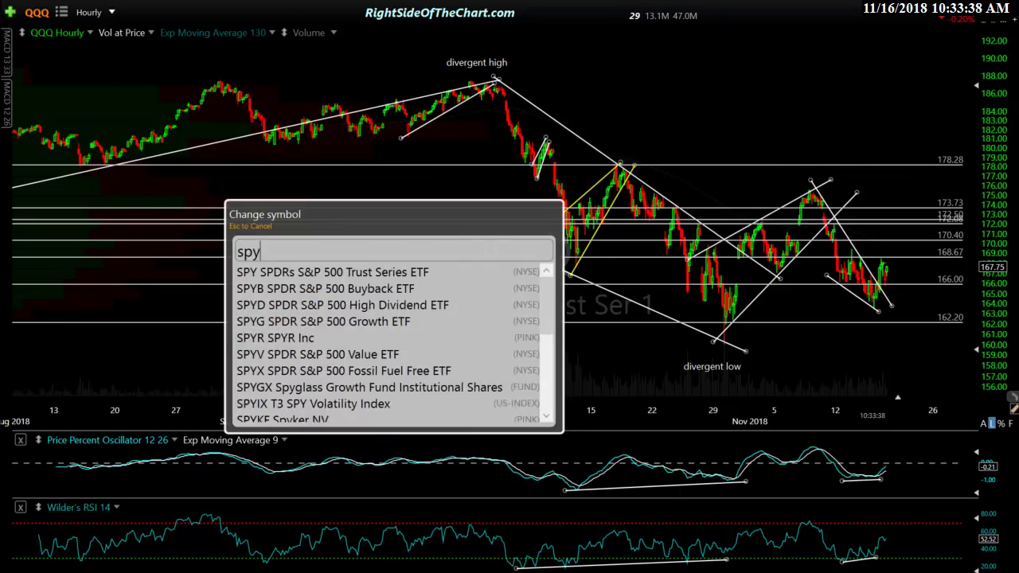
pyautogui.press('Return')
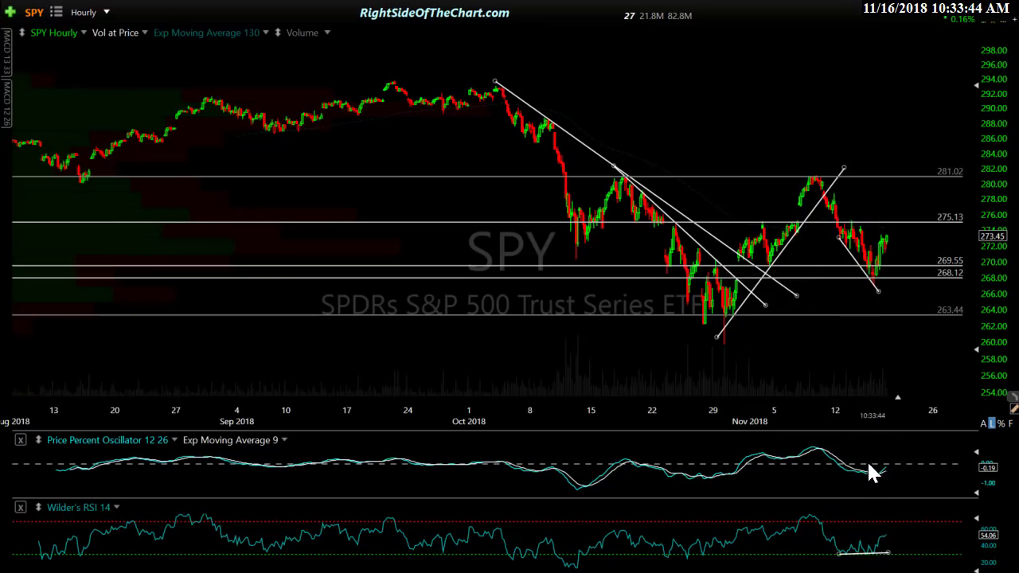
pyautogui.scroll(2, 855, 290)
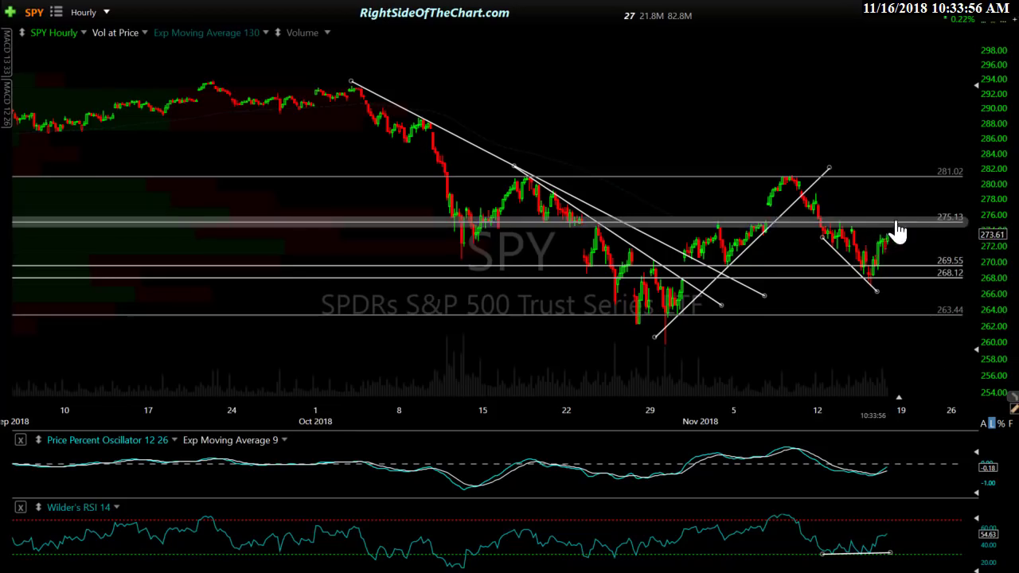
pyautogui.moveTo(902, 226)
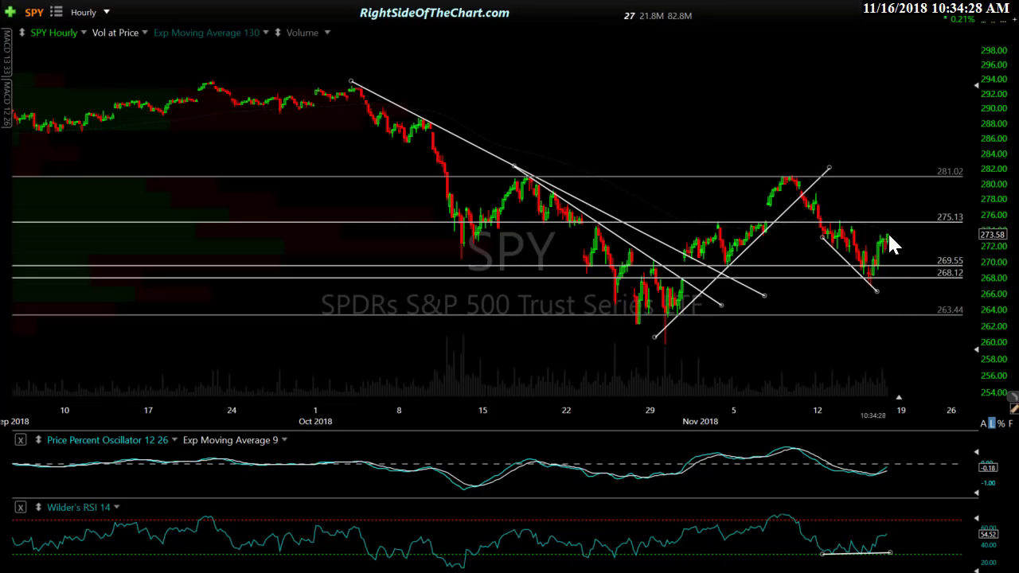
pyautogui.moveTo(889, 236); pyautogui.dragTo(915, 179)
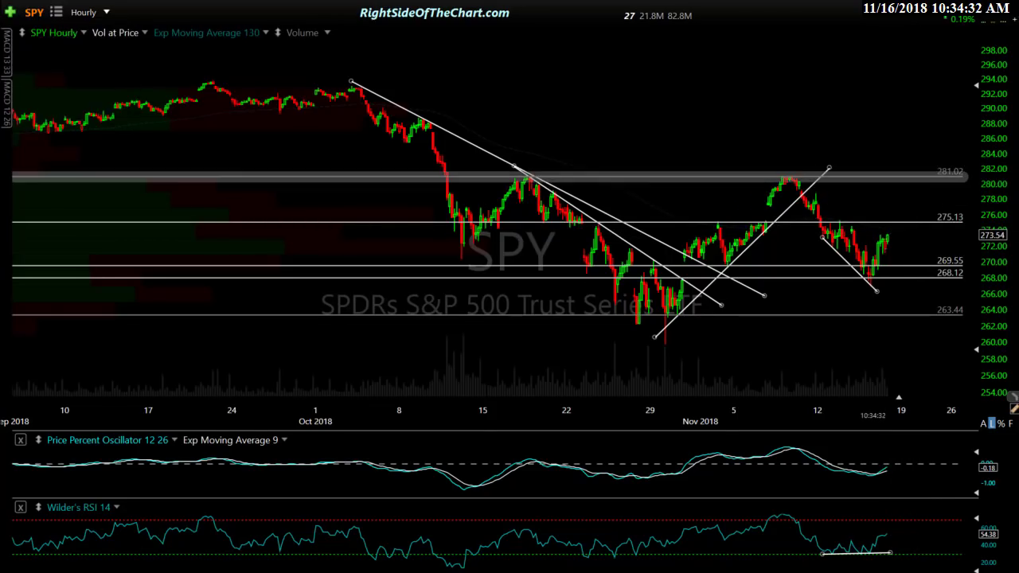
pyautogui.scroll(-2, 913, 183)
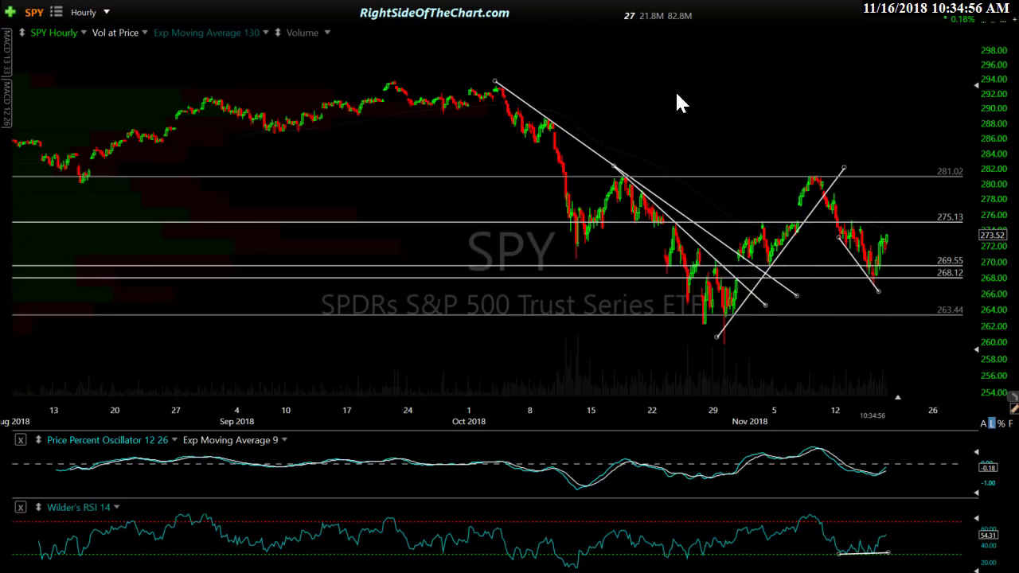
# Change the chart symbol to AAPL, and adjust the right end of the PPO divergence line and the upper end of the November price trendline.
pyautogui.write('aapl')
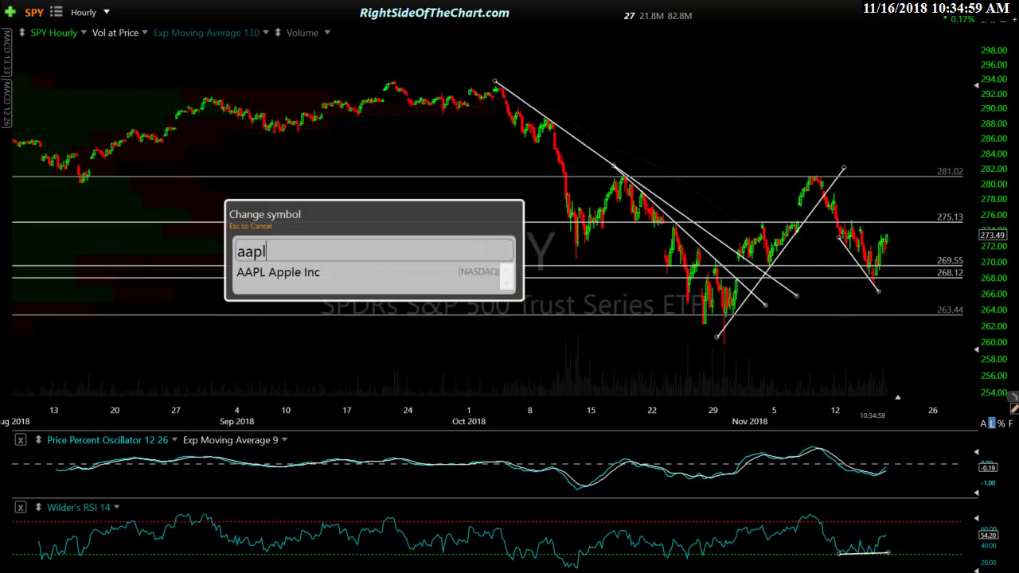
pyautogui.press('Return')
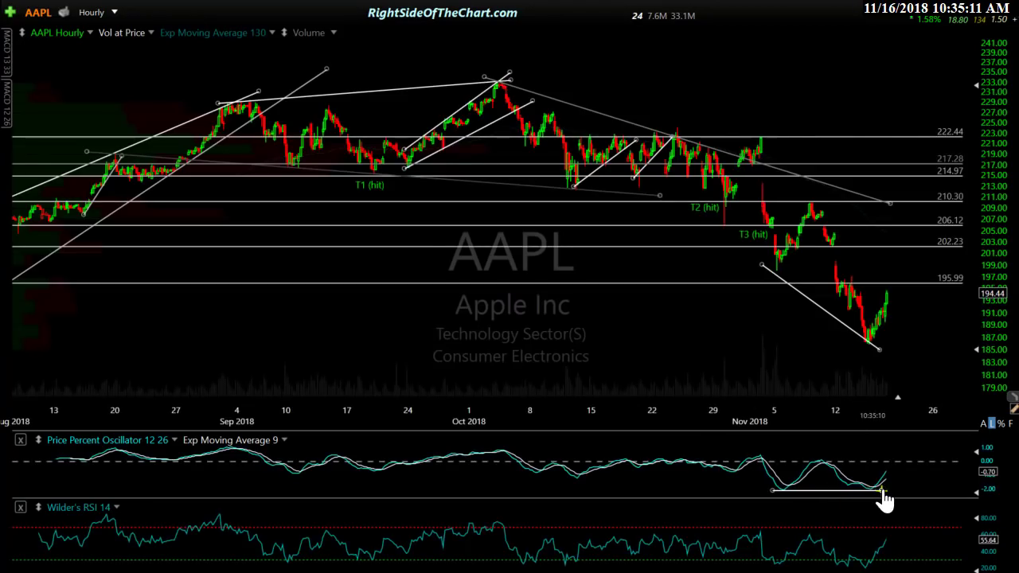
pyautogui.moveTo(880, 491)
pyautogui.mouseDown()
pyautogui.moveTo(863, 484)
pyautogui.moveTo(884, 489)
pyautogui.mouseUp()
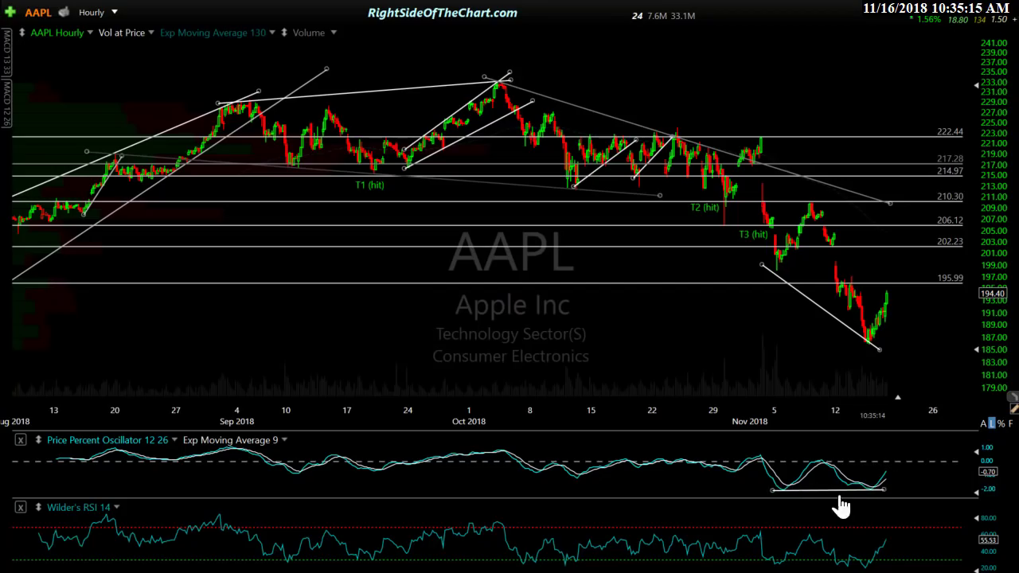
pyautogui.moveTo(874, 494)
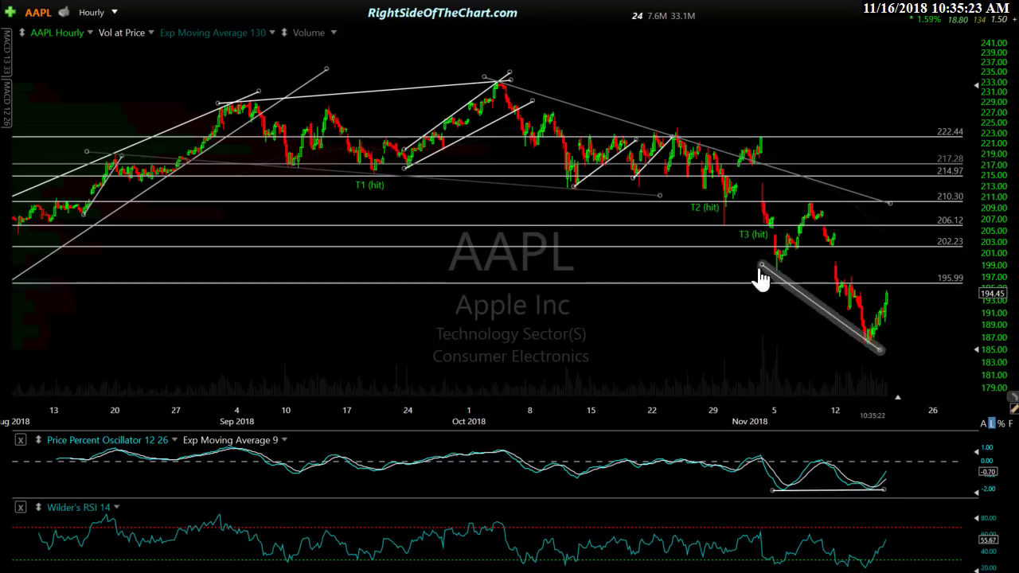
pyautogui.moveTo(761, 266); pyautogui.dragTo(766, 266)
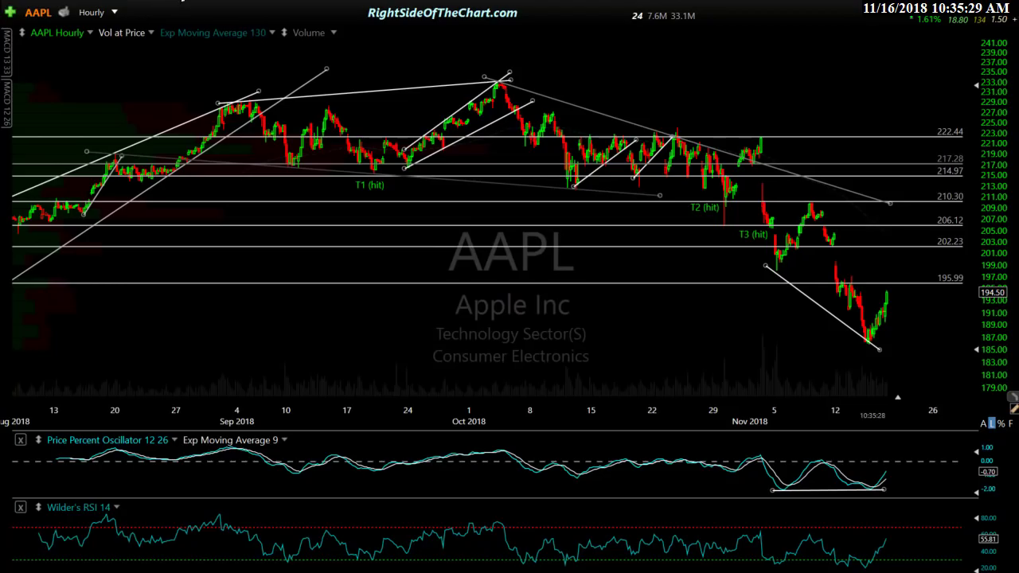
# On the AAPL 2-hour chart, set the value of the 195.99 horizontal line to 196.00.
pyautogui.hotkey('ctrl', 'Tab')
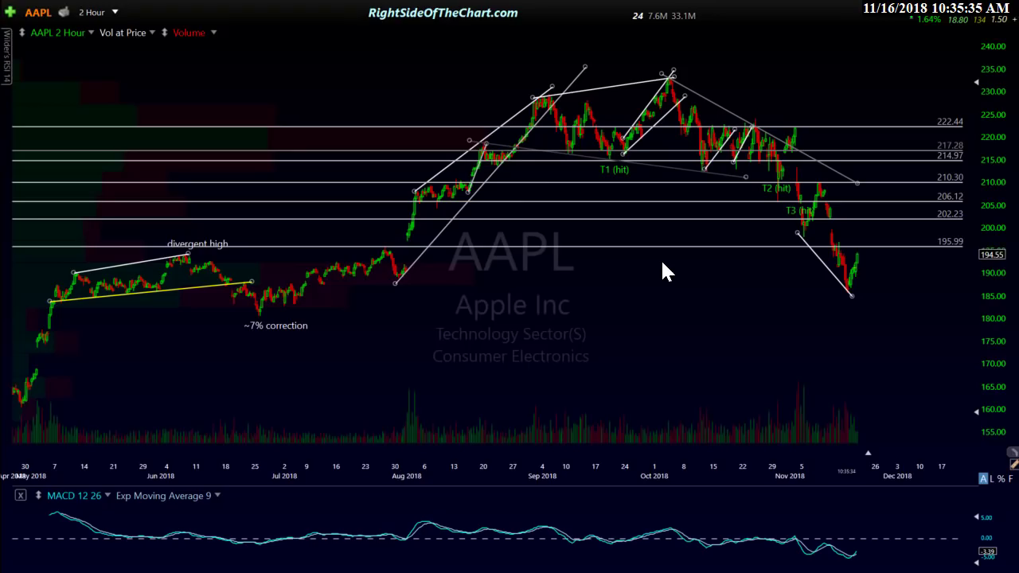
pyautogui.rightClick(949, 262)
pyautogui.click(955, 264)
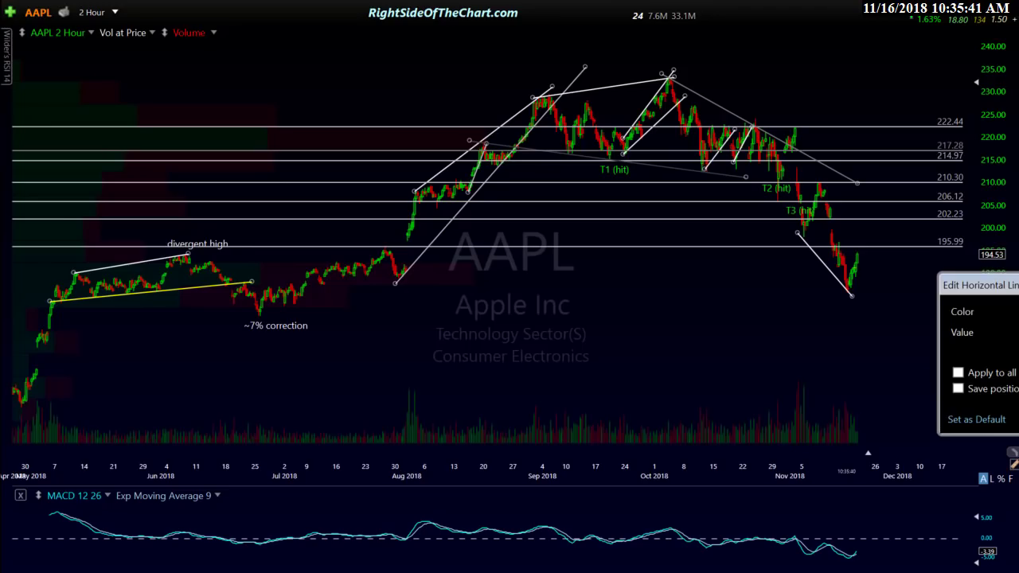
pyautogui.press('Return')
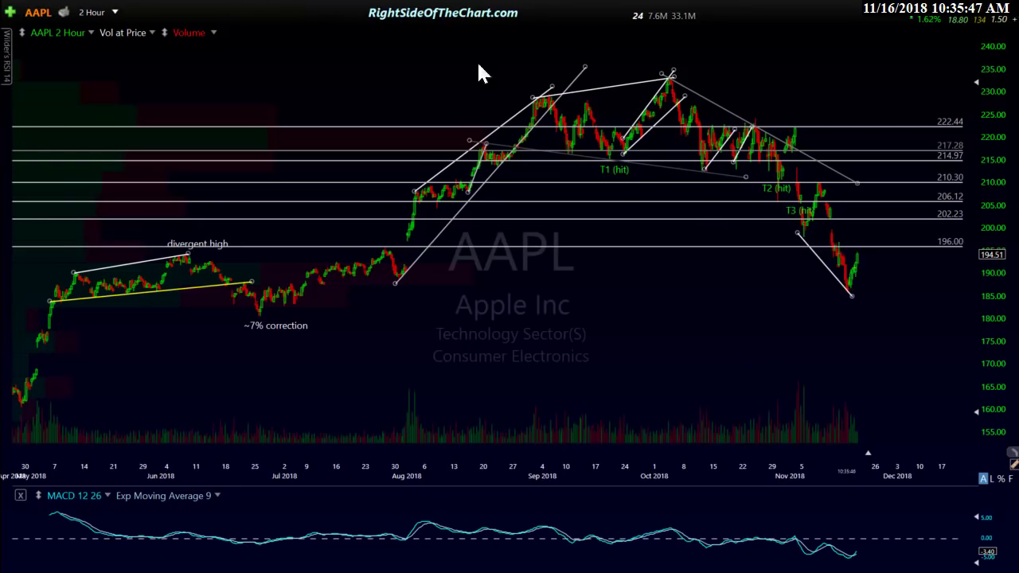
# Add a horizontal line to the AAPL hourly chart just below the 202.23 level, positioned at about 199.76.
pyautogui.press('h')
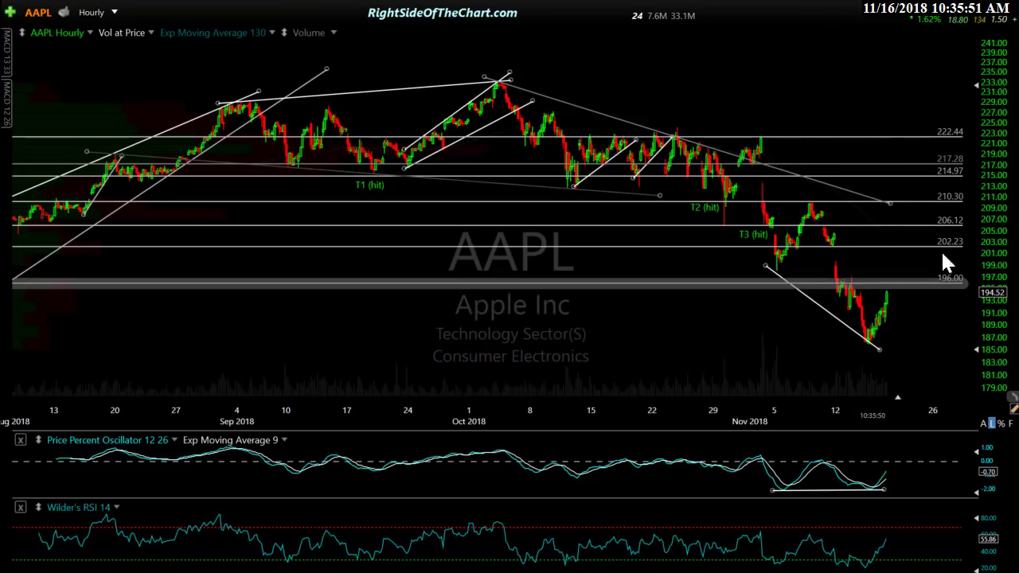
pyautogui.click(827, 254)
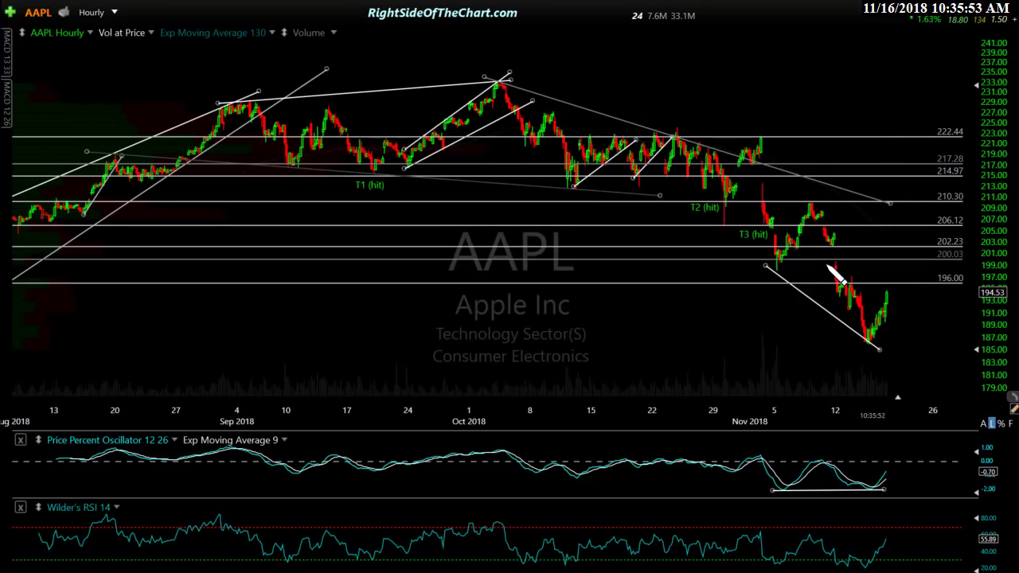
pyautogui.moveTo(829, 266); pyautogui.dragTo(832, 268)
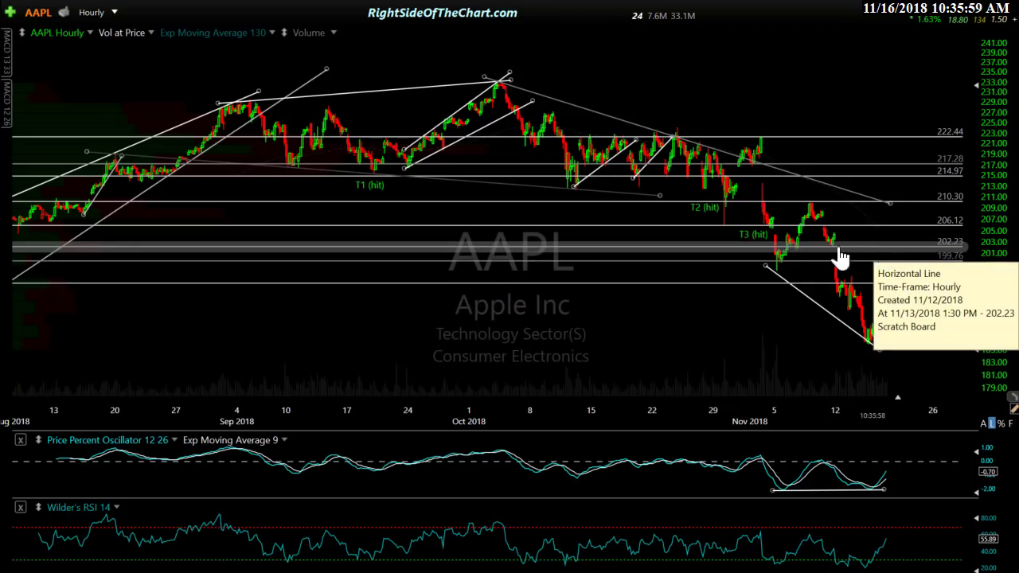
# Change the colour of the 199.76 horizontal line on the AAPL hourly chart to a near-white shade.
pyautogui.rightClick(864, 269)
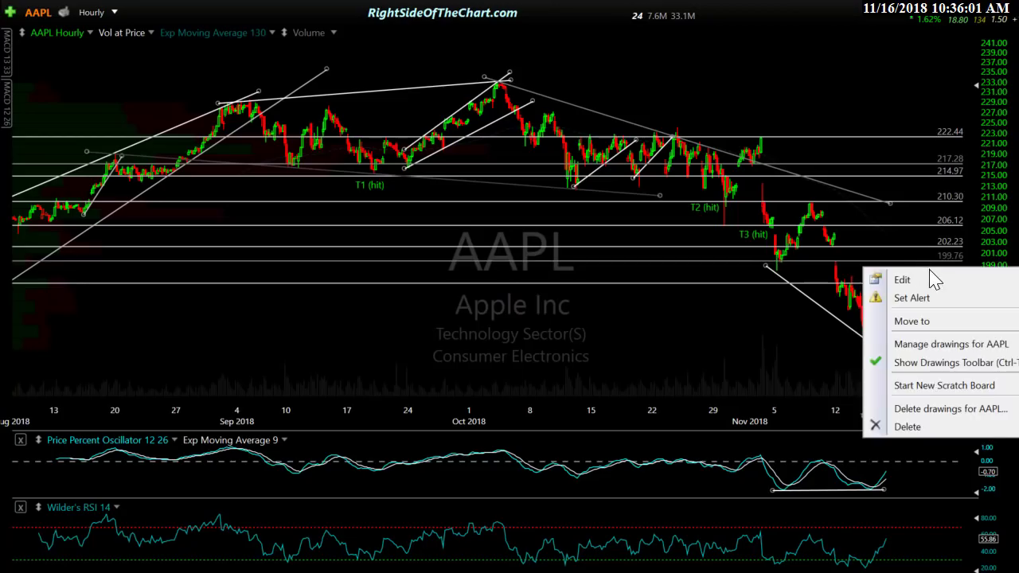
pyautogui.click(902, 280)
pyautogui.click(1015, 315)
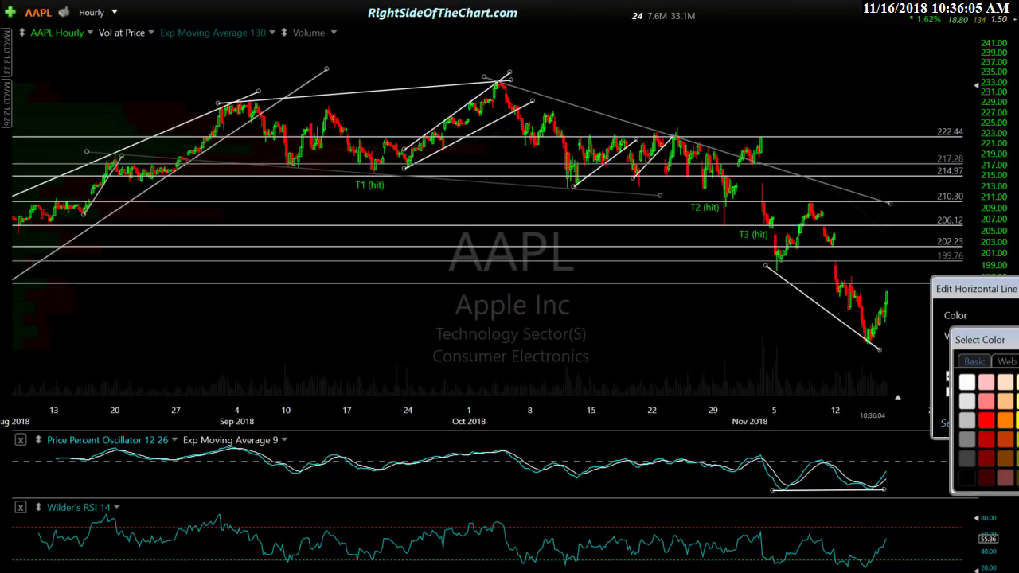
pyautogui.click(966, 401)
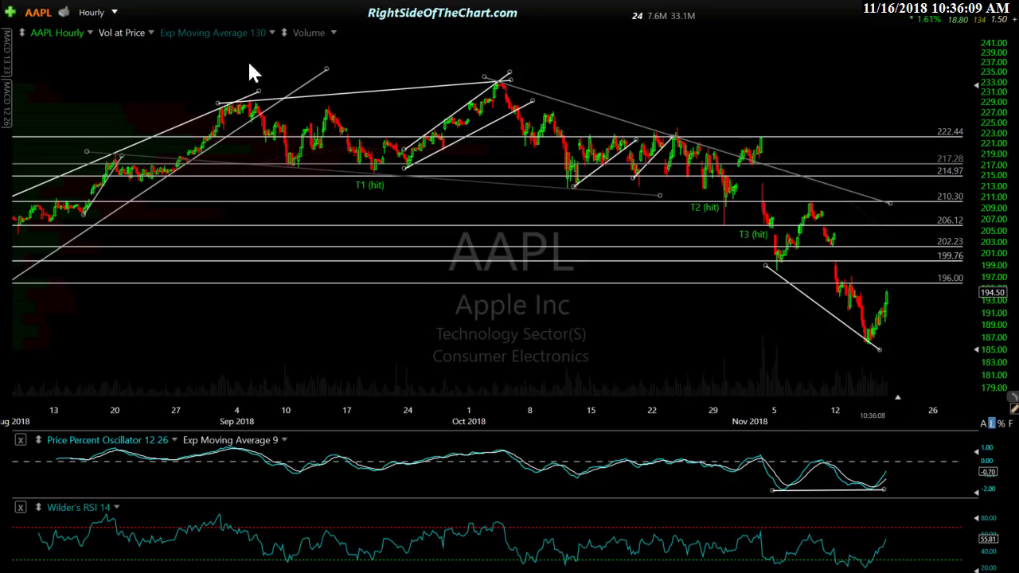
# Examine AAPL's long-term trendlines on the daily, weekly and 6-day timeframes, then return to the weekly chart.
pyautogui.press('d')
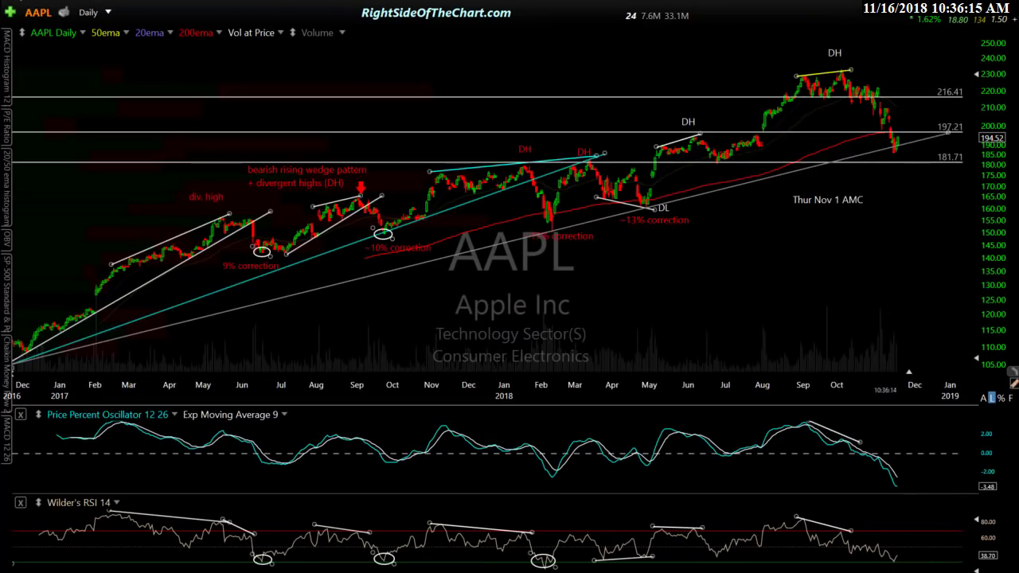
pyautogui.moveTo(433, 261)
pyautogui.press('w')
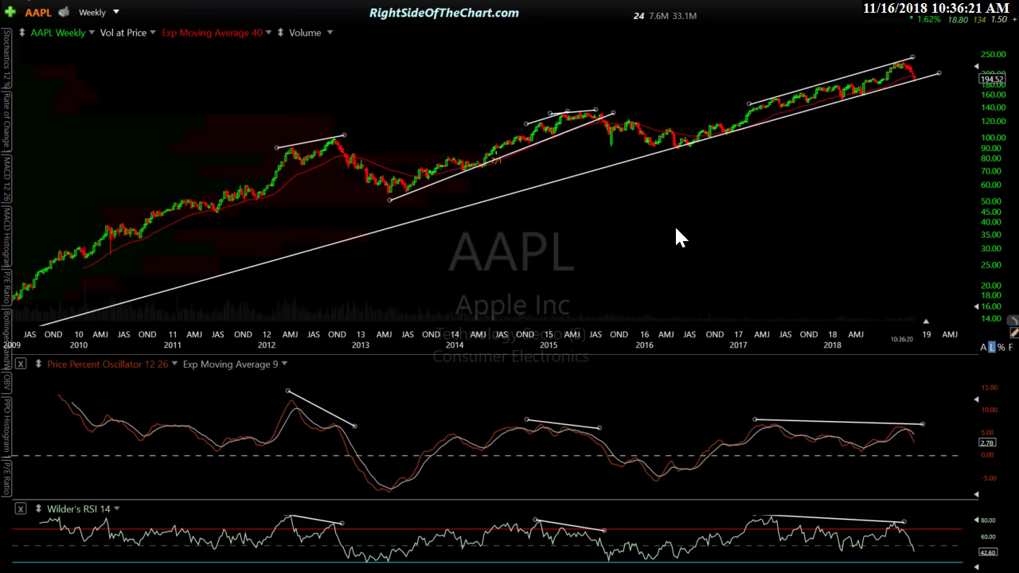
pyautogui.click(94, 16)
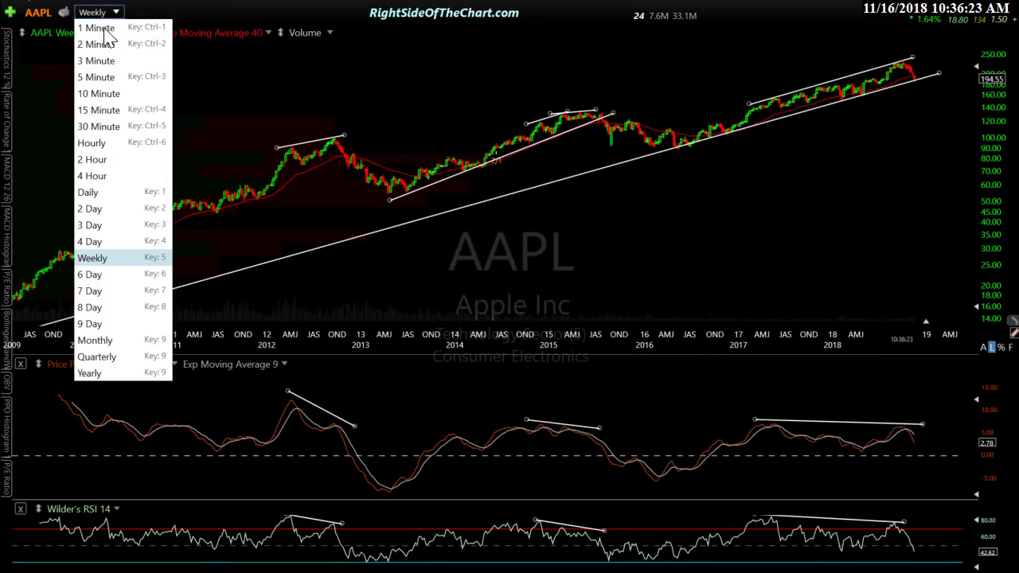
pyautogui.click(96, 277)
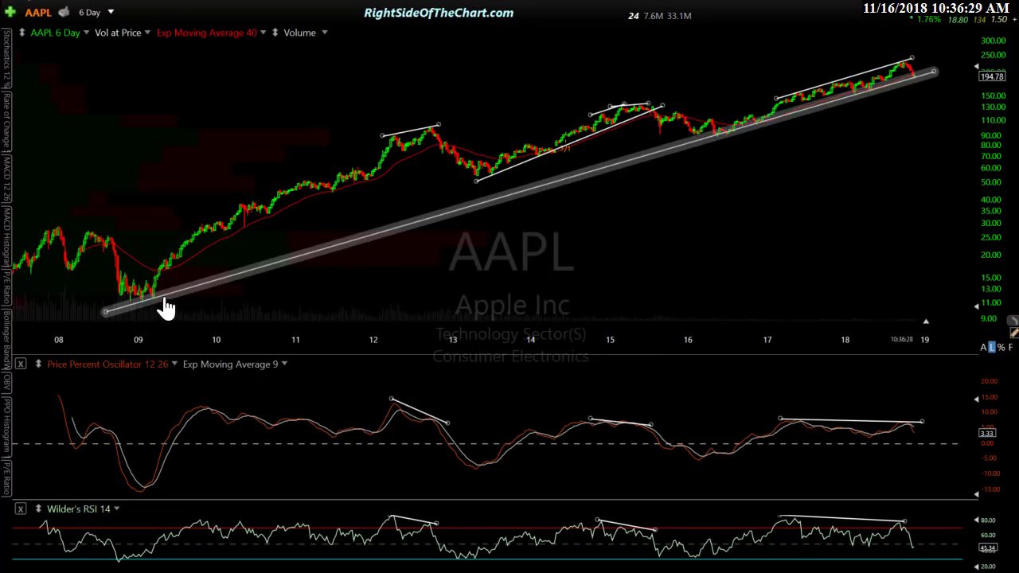
pyautogui.click(91, 12)
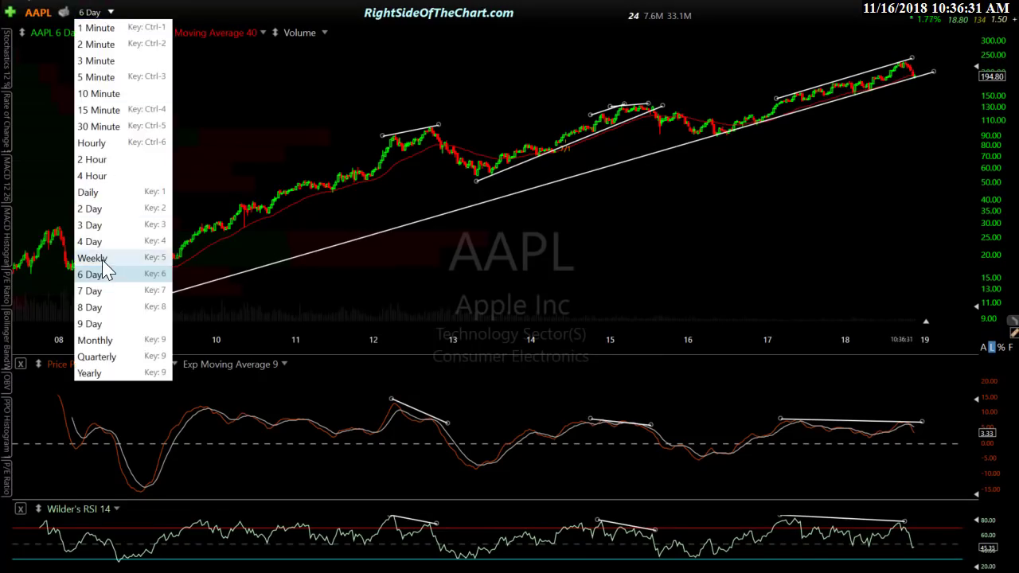
pyautogui.click(102, 255)
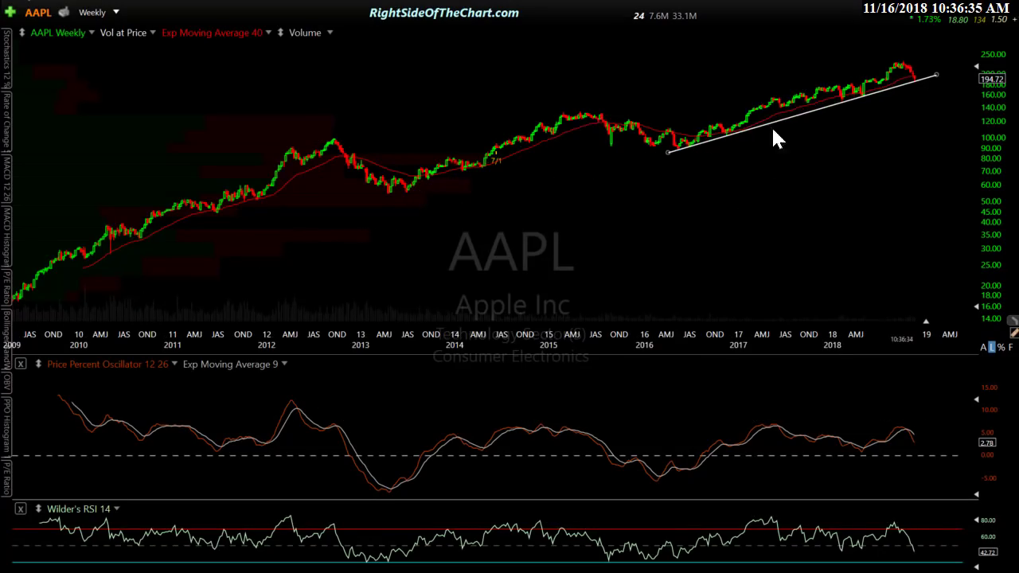
# On the AAPL weekly chart, slightly extend the upper end of the rising trendline that starts at the 2016 lows.
pyautogui.scroll(3, 662, 239)
pyautogui.scroll(2, 667, 233)
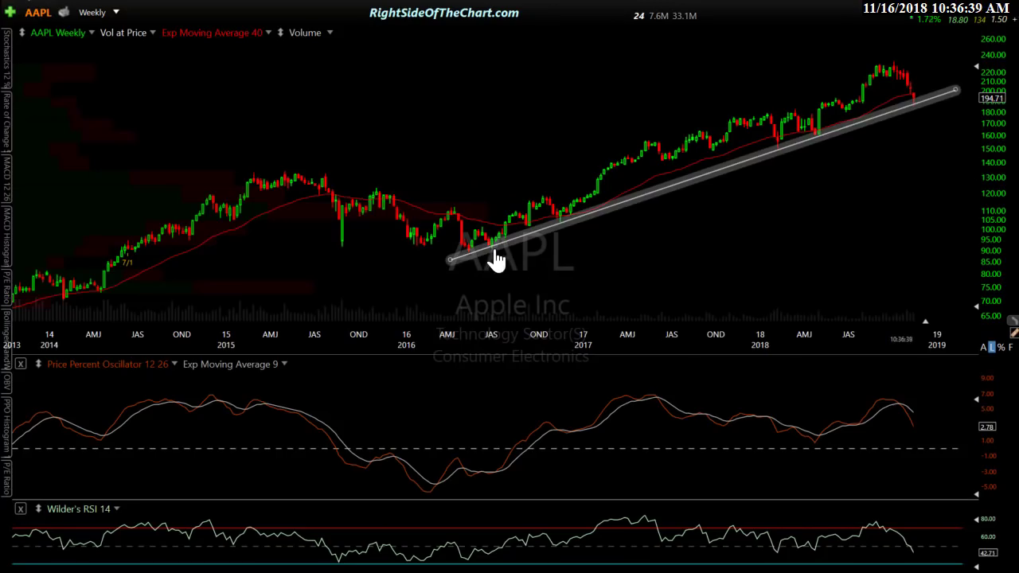
pyautogui.moveTo(934, 111)
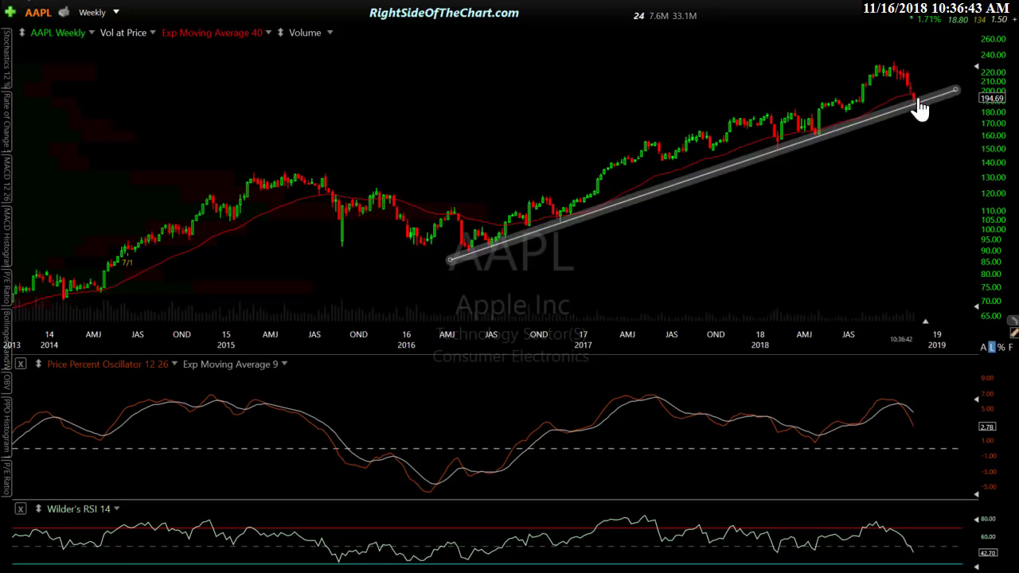
pyautogui.moveTo(955, 90); pyautogui.dragTo(959, 90)
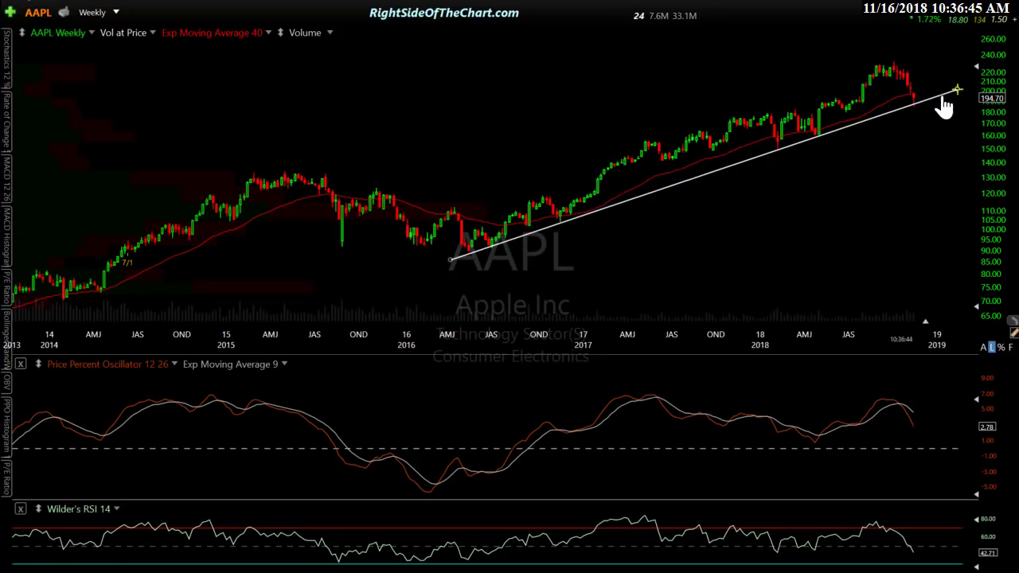
pyautogui.moveTo(897, 75); pyautogui.dragTo(910, 110)
# On the AAPL daily chart, circle the February 2018 price low, the two spring 2018 RSI lows and the November RSI low.
pyautogui.press('Down')
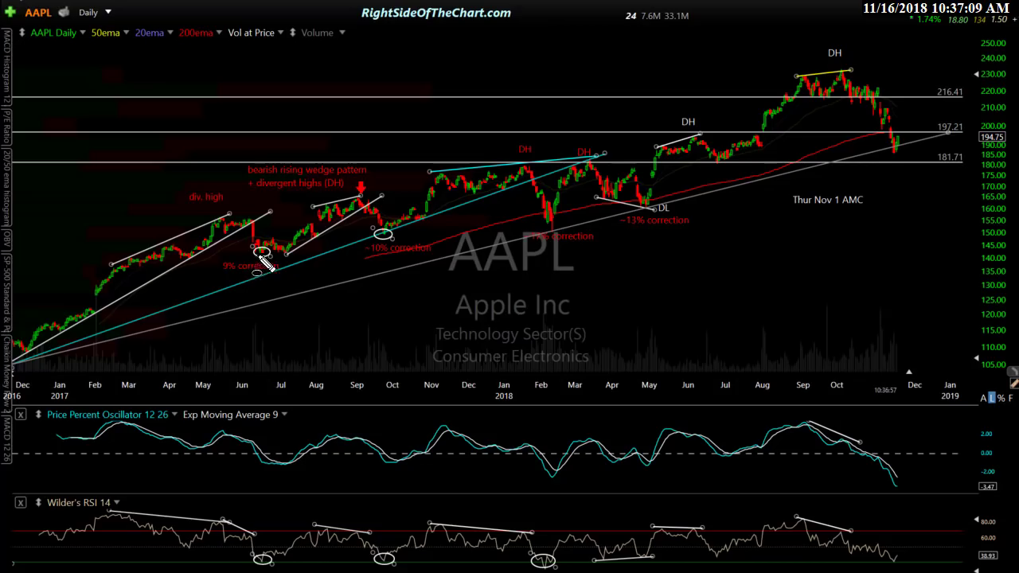
pyautogui.click(549, 223)
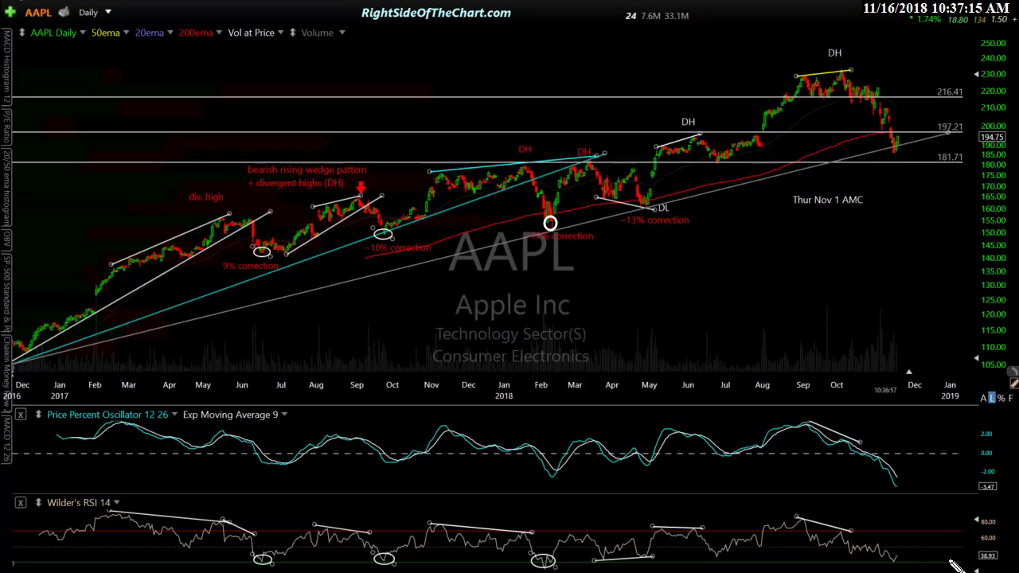
pyautogui.click(599, 560)
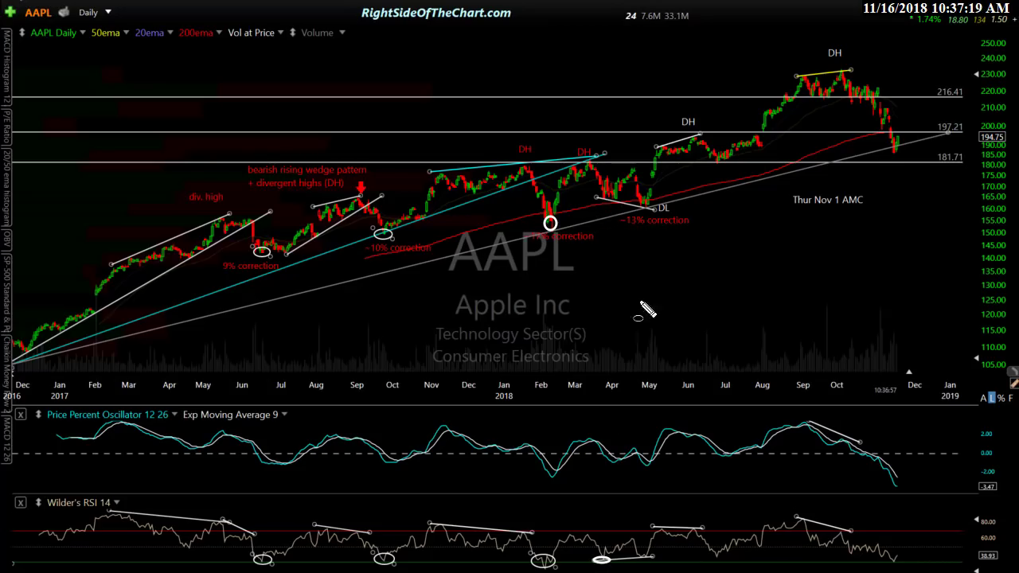
pyautogui.click(641, 556)
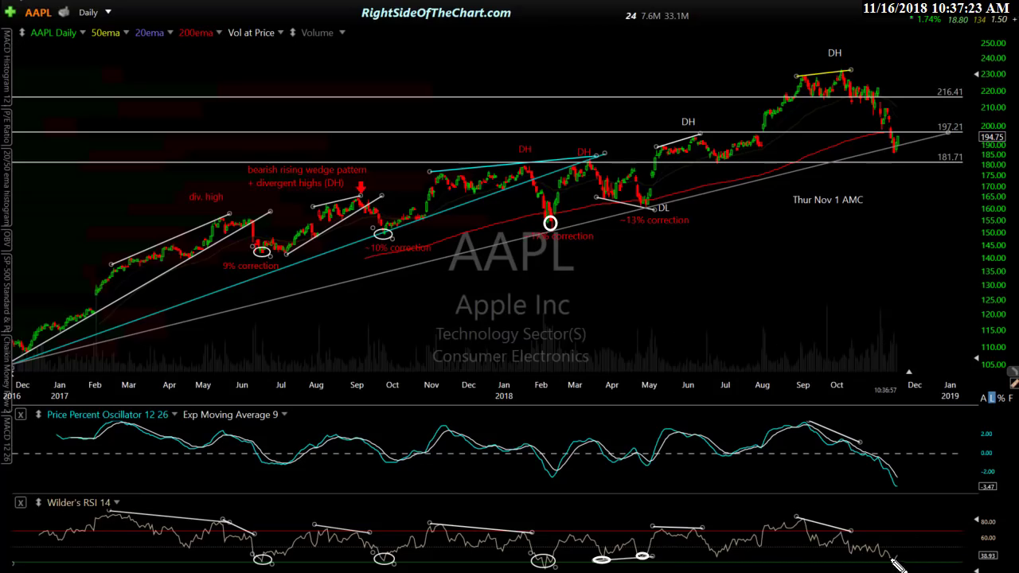
pyautogui.moveTo(887, 555); pyautogui.dragTo(904, 568)
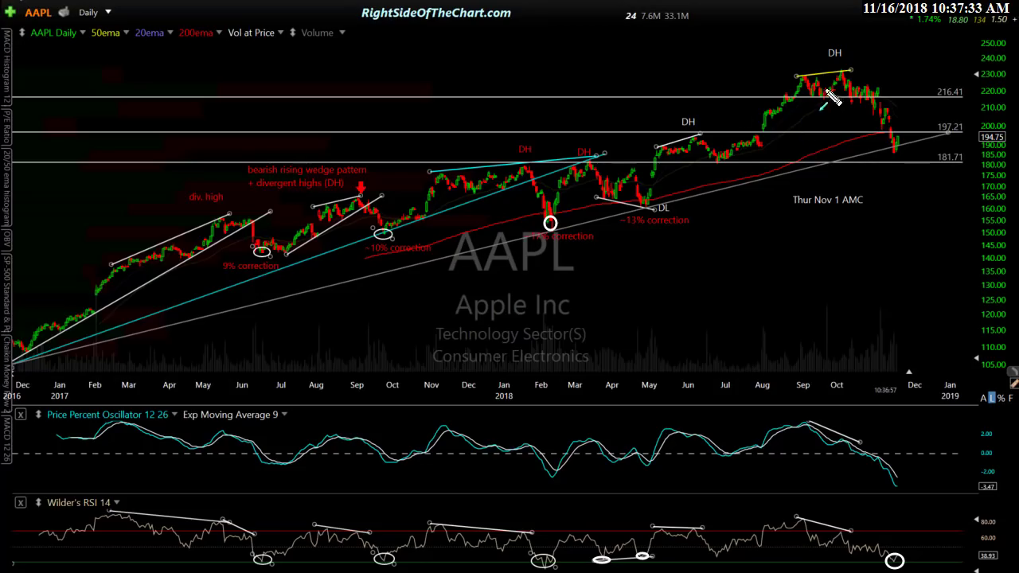
# Draw cyan arrows along AAPL's October–November decline, its three earlier rebounds from correction lows, and a projected bounce above 216.41.
pyautogui.moveTo(847, 75); pyautogui.dragTo(901, 160)
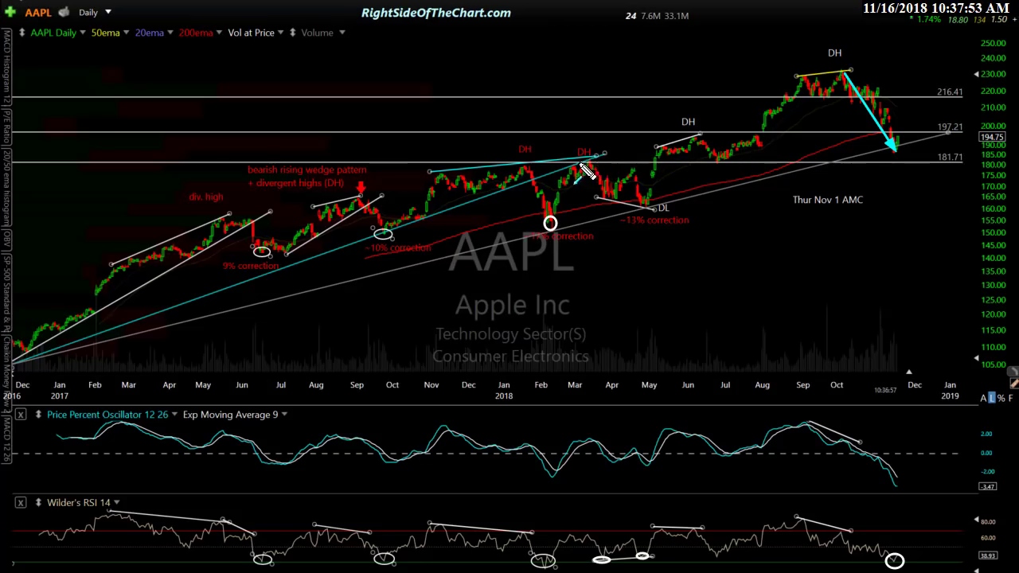
pyautogui.click(707, 168)
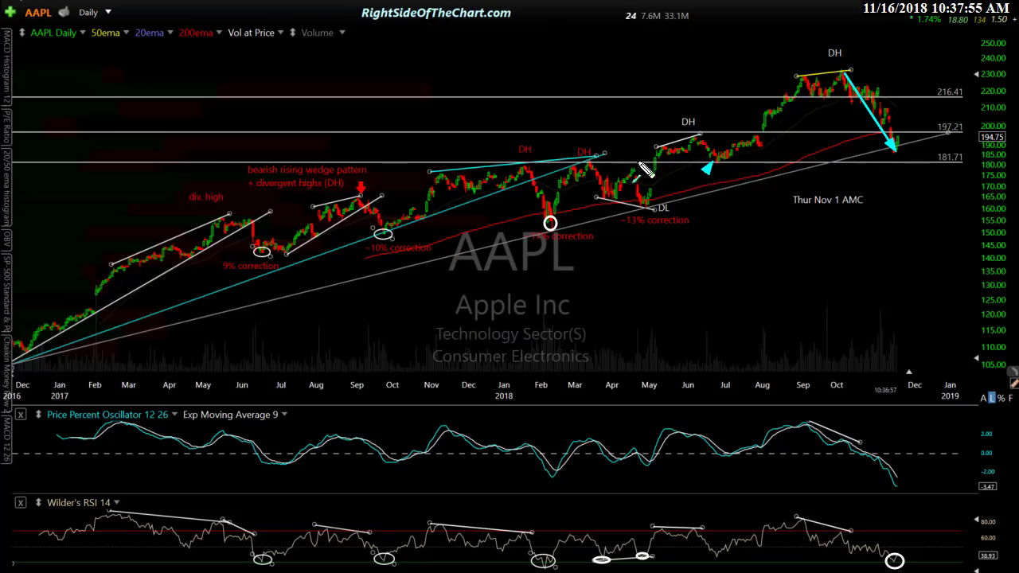
pyautogui.click(600, 150)
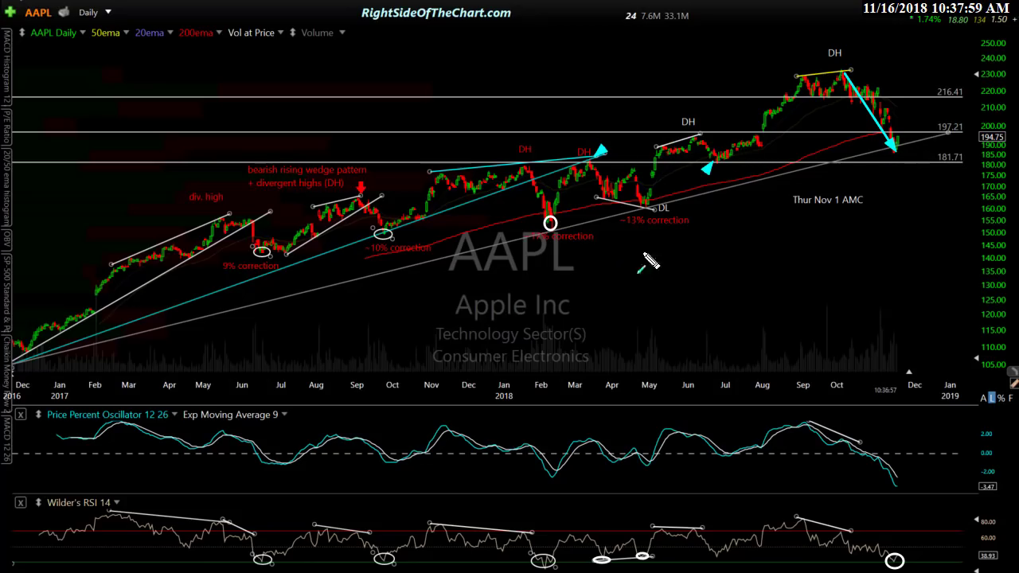
pyautogui.moveTo(549, 224); pyautogui.dragTo(591, 168)
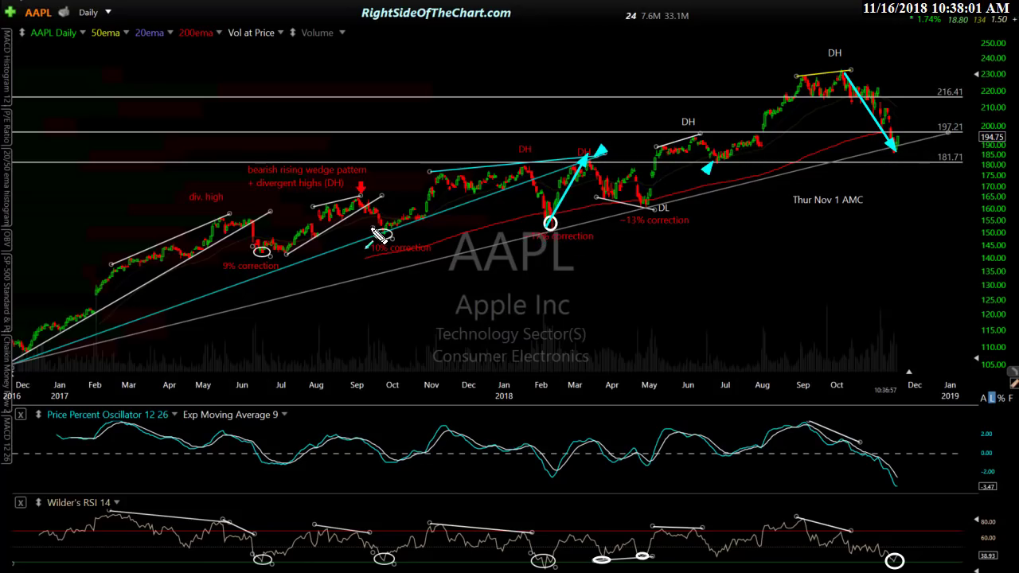
pyautogui.moveTo(382, 231); pyautogui.dragTo(500, 169)
pyautogui.moveTo(262, 248); pyautogui.dragTo(367, 197)
pyautogui.moveTo(891, 147); pyautogui.dragTo(955, 92)
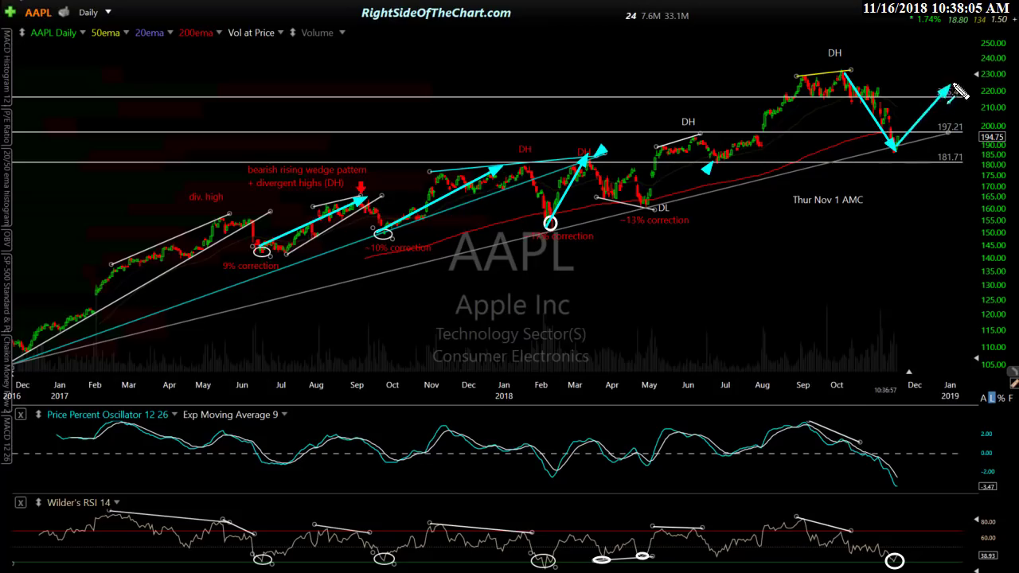
# Clear the temporary circles and arrows from the daily chart and switch to the AAPL weekly chart.
pyautogui.press('Escape')
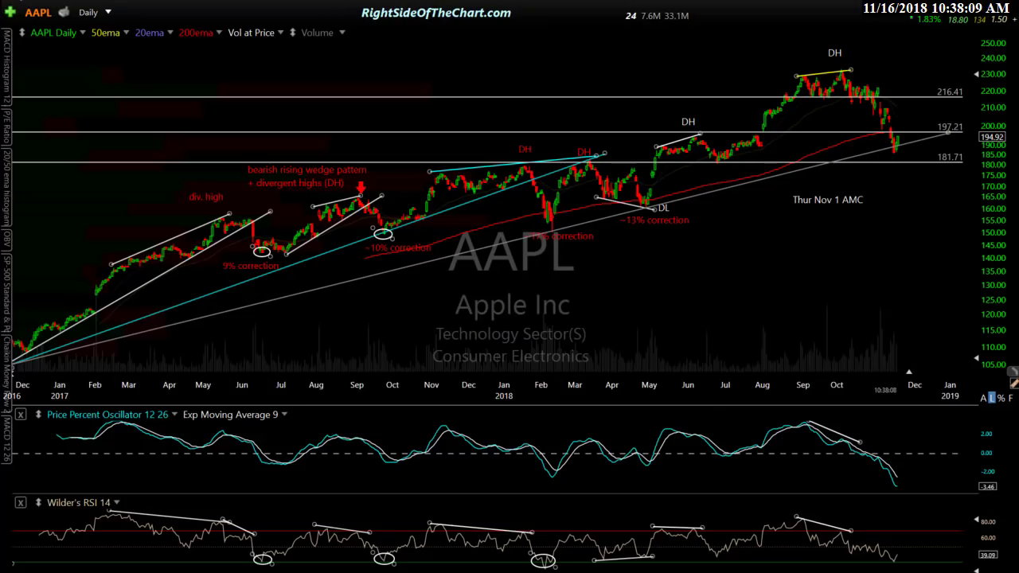
pyautogui.press('Right')
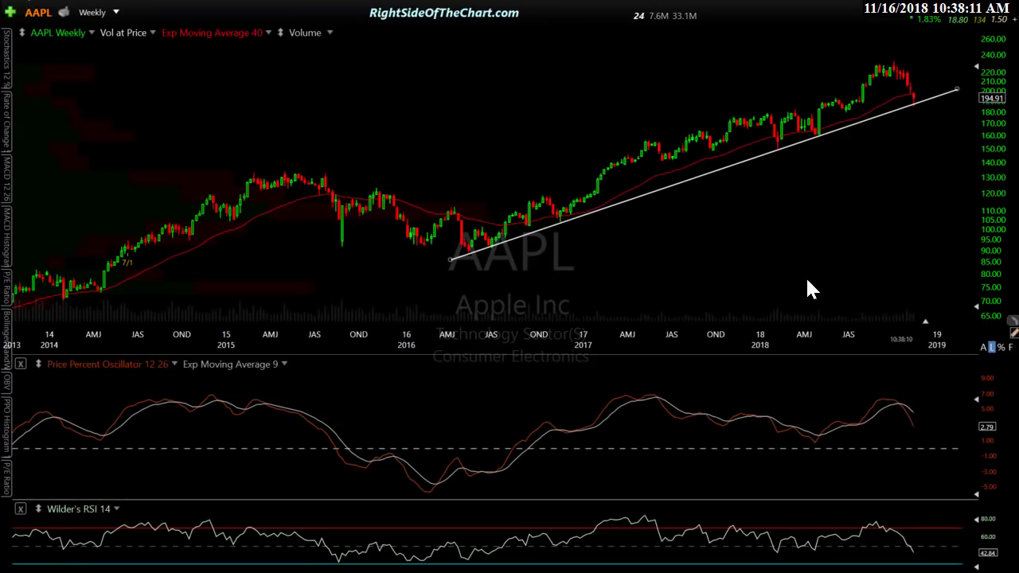